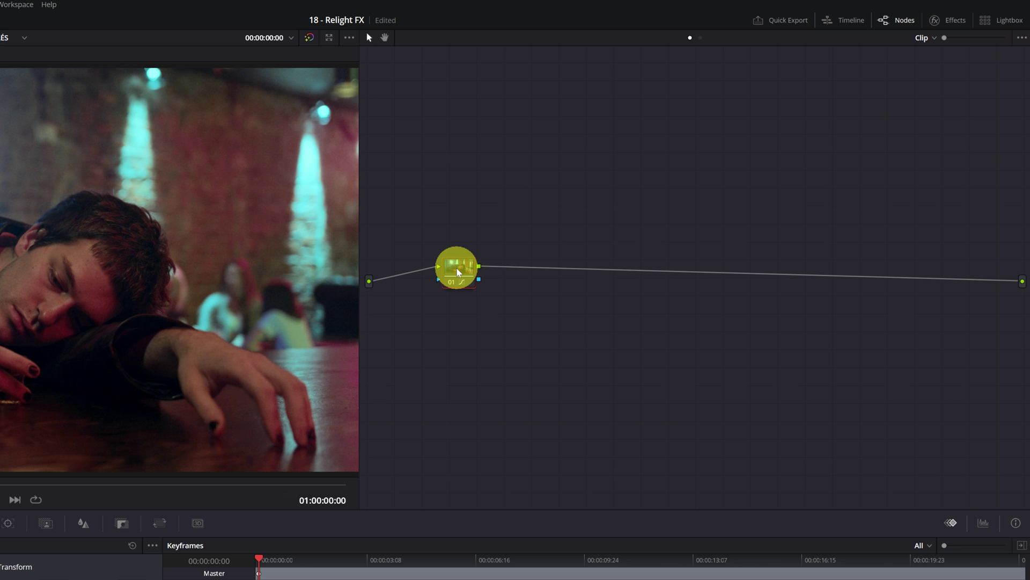
# Step: Add serial node 02 after node 01 and serial node 03 after node 02, nudging 03 right
pyautogui.rightClick(459, 272)
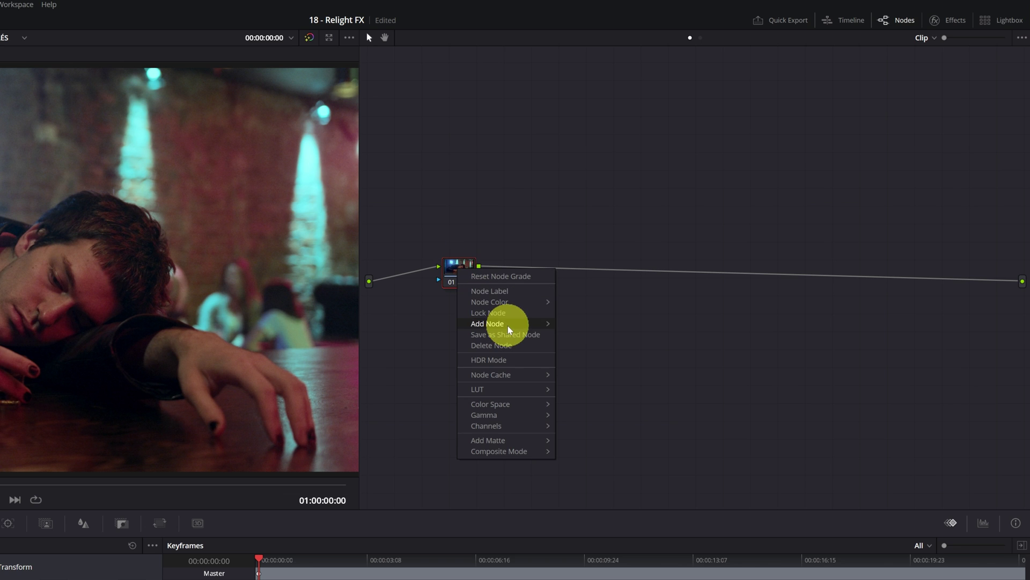
pyautogui.moveTo(507, 325)
pyautogui.click(591, 325)
pyautogui.rightClick(520, 275)
pyautogui.moveTo(568, 327)
pyautogui.click(640, 328)
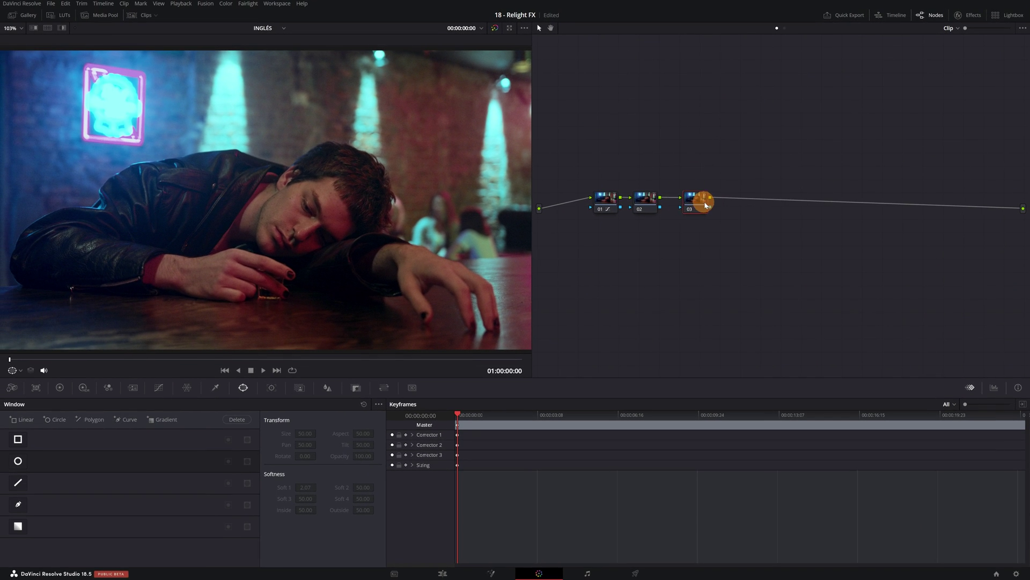
pyautogui.moveTo(706, 205); pyautogui.dragTo(710, 205)
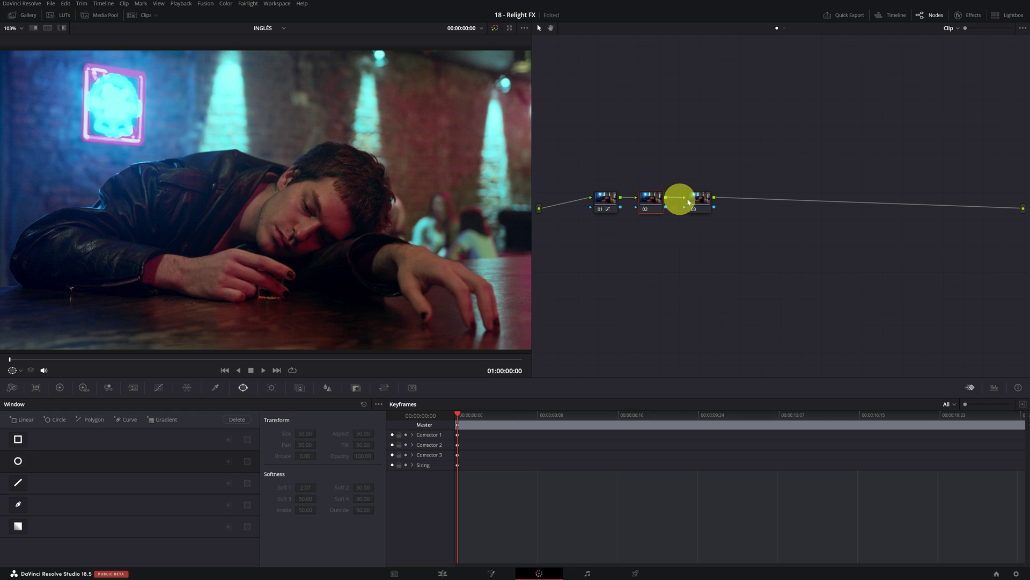
# Step: Search 'rel' in the Effects library and apply Resolve FX Relight to nodes 02 and 03
pyautogui.click(651, 200)
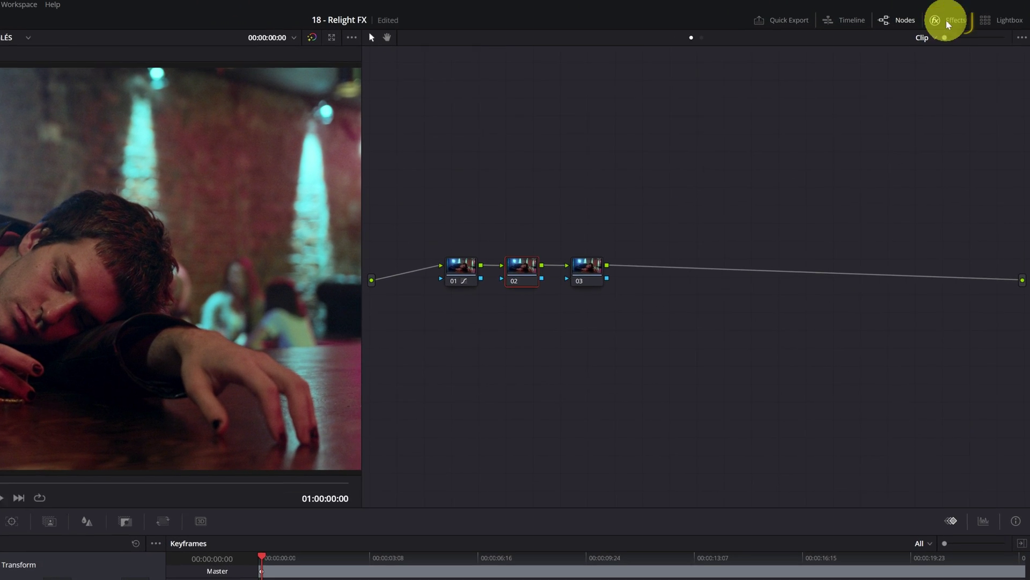
pyautogui.click(947, 22)
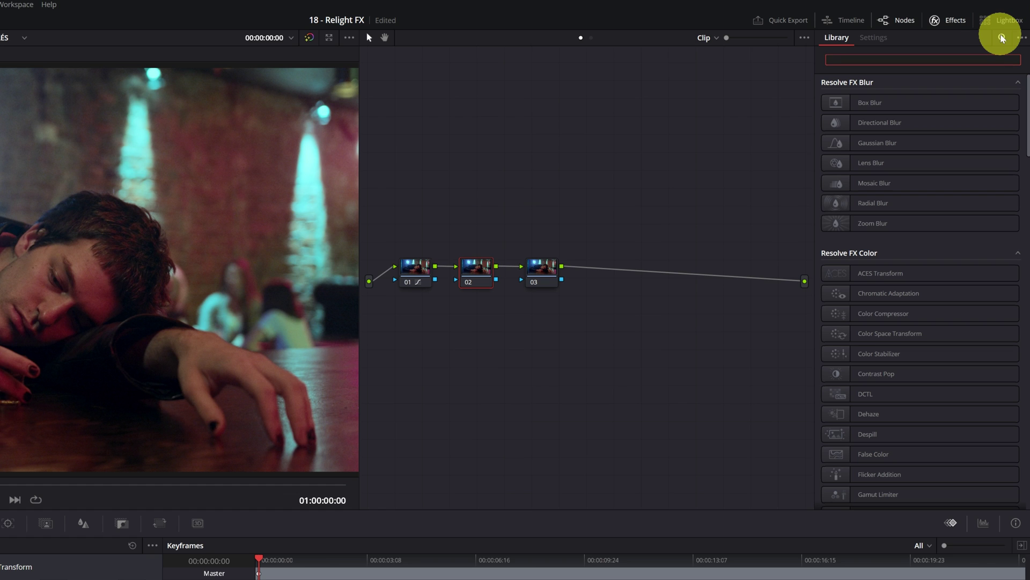
pyautogui.write('relight')
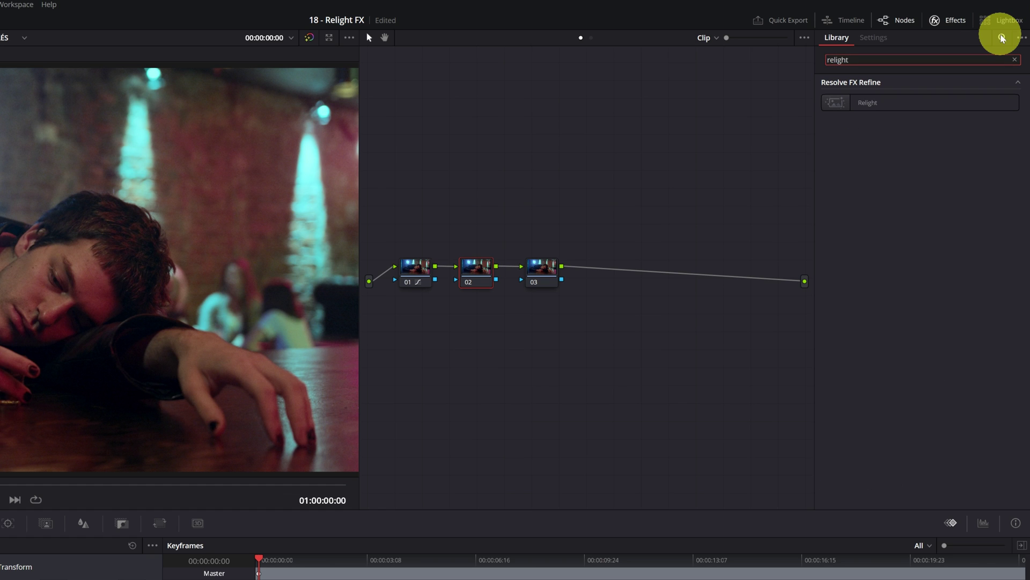
pyautogui.click(892, 105)
pyautogui.moveTo(893, 106); pyautogui.dragTo(476, 268)
pyautogui.click(538, 267)
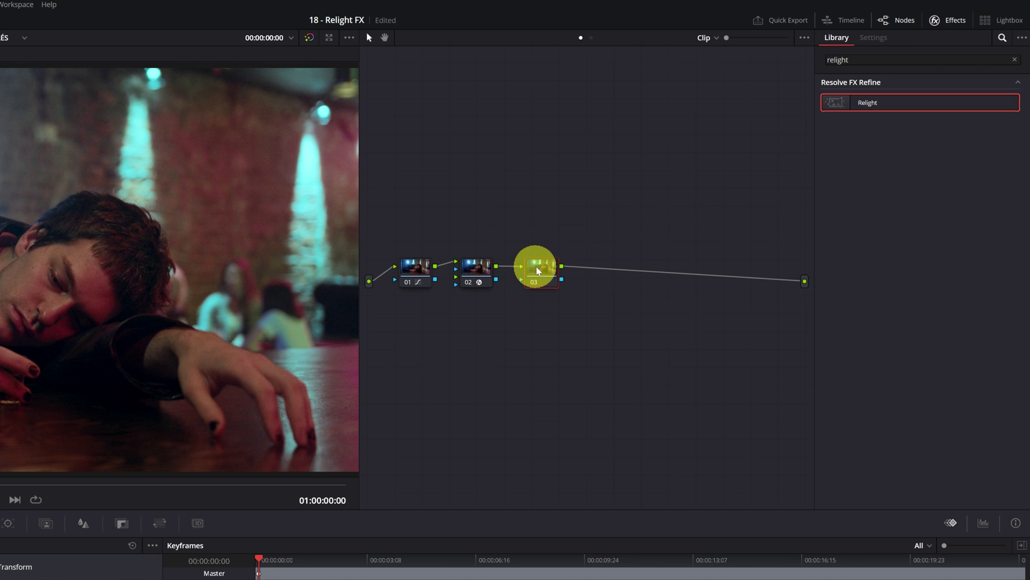
pyautogui.moveTo(904, 105); pyautogui.dragTo(596, 268)
# Step: Move node 02 below the chain, wiring node 01 straight into node 03 and node 02 into node 03's second input
pyautogui.click(475, 272)
pyautogui.moveTo(475, 272); pyautogui.dragTo(498, 333)
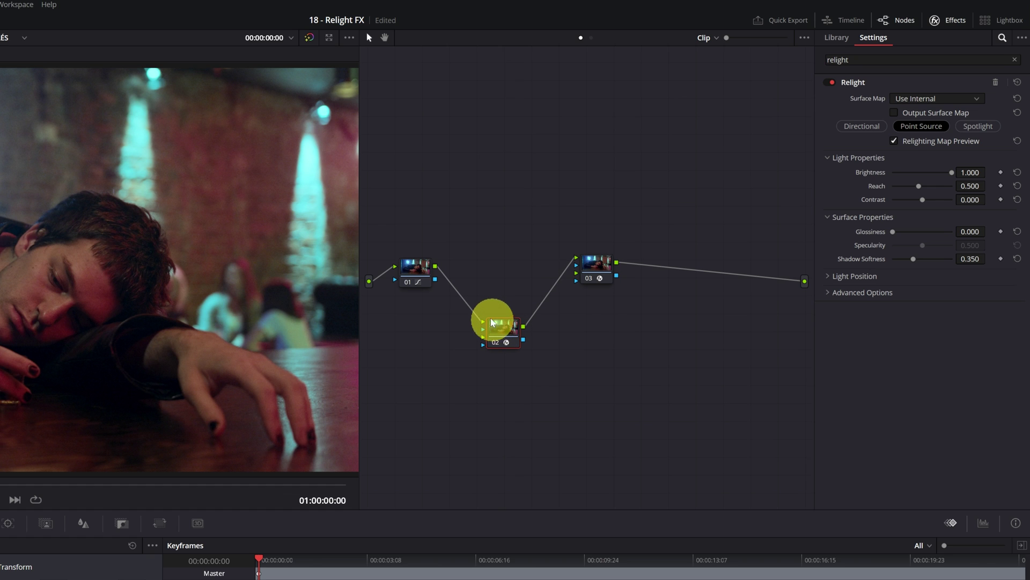
pyautogui.click(418, 268)
pyautogui.moveTo(438, 270); pyautogui.dragTo(575, 259)
pyautogui.click(504, 328)
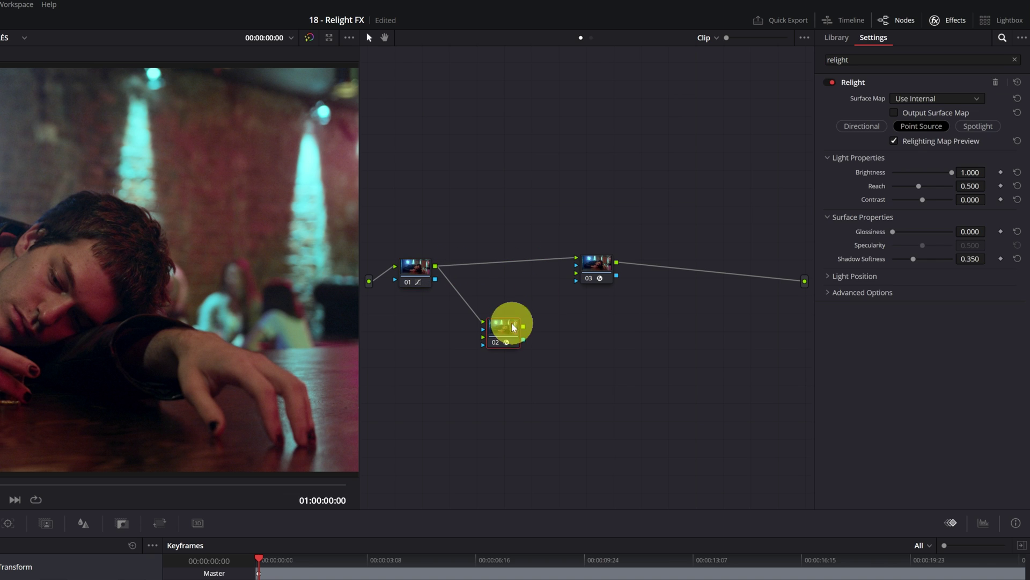
pyautogui.moveTo(523, 327); pyautogui.dragTo(577, 275)
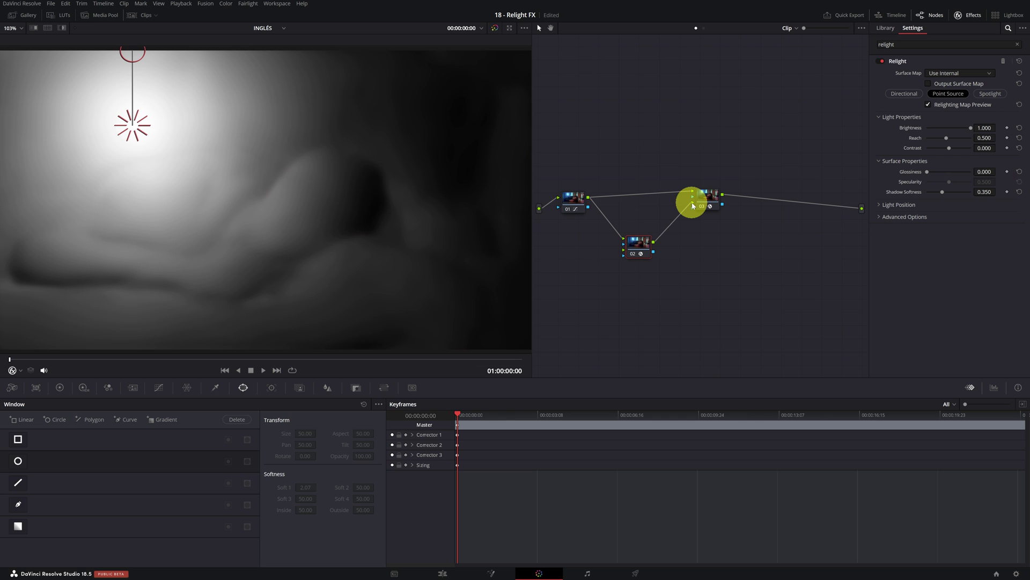
pyautogui.click(710, 199)
pyautogui.moveTo(710, 200); pyautogui.dragTo(709, 204)
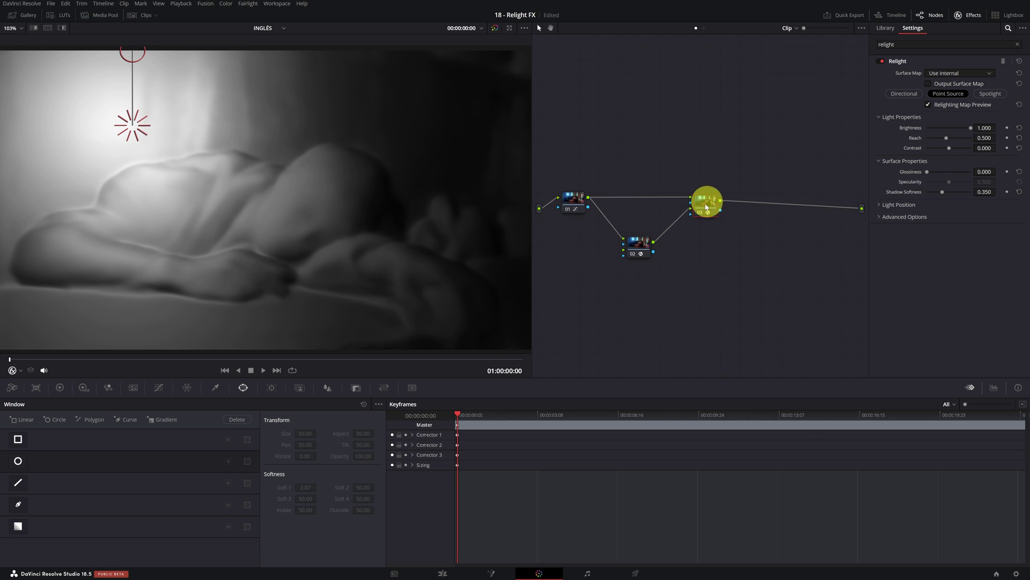
pyautogui.click(637, 248)
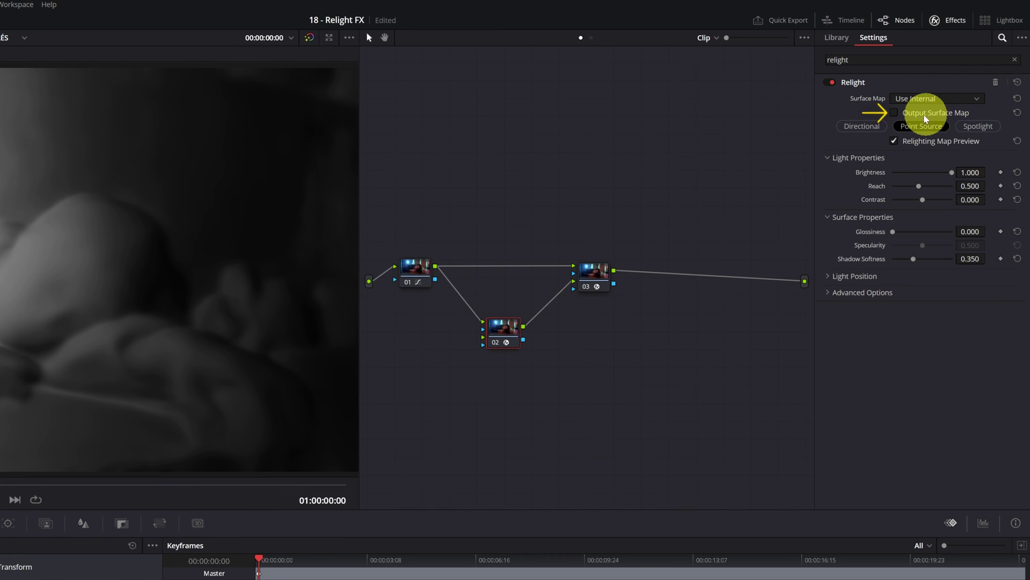
# Step: Turn on Output Surface Map in node 02's Relight
pyautogui.click(936, 98)
pyautogui.click(934, 98)
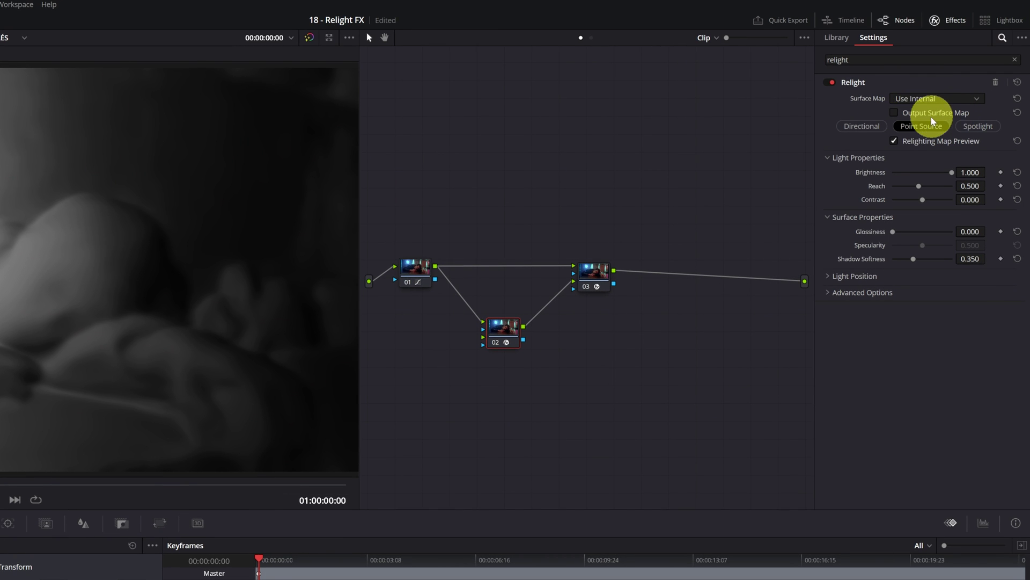
pyautogui.click(894, 113)
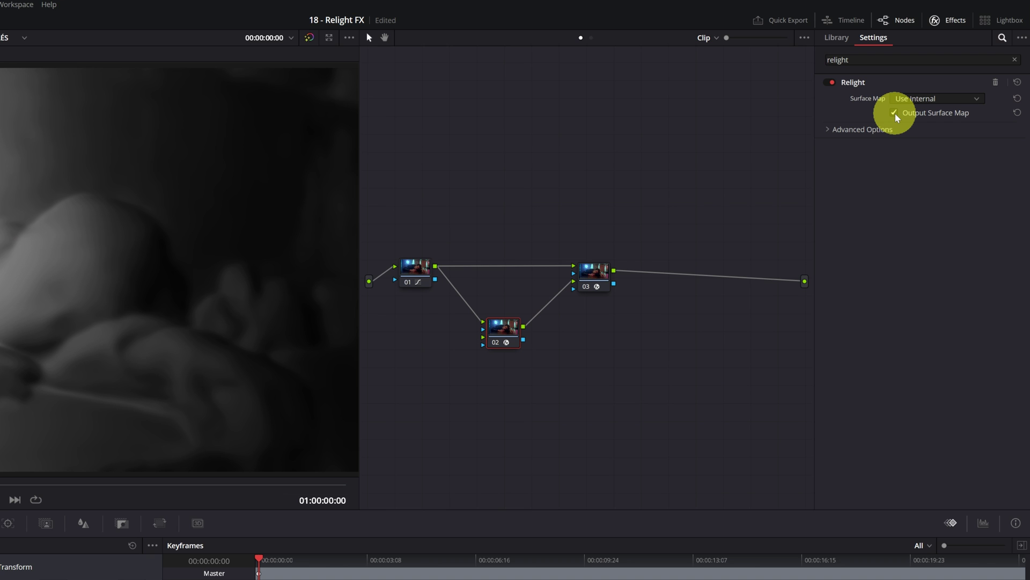
# Step: Set node 03's Relight Surface Map to Use Input 2
pyautogui.click(590, 270)
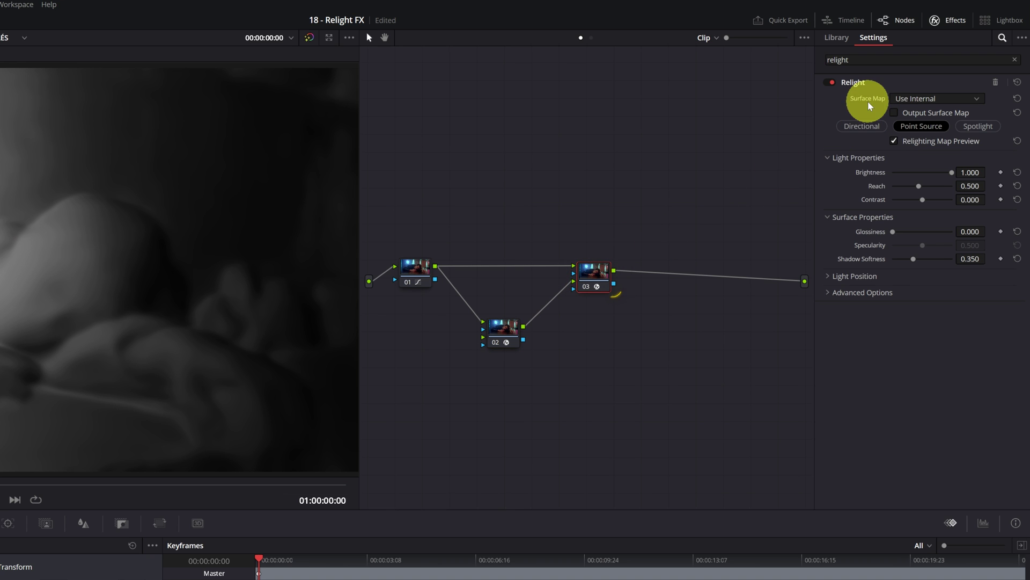
pyautogui.click(974, 98)
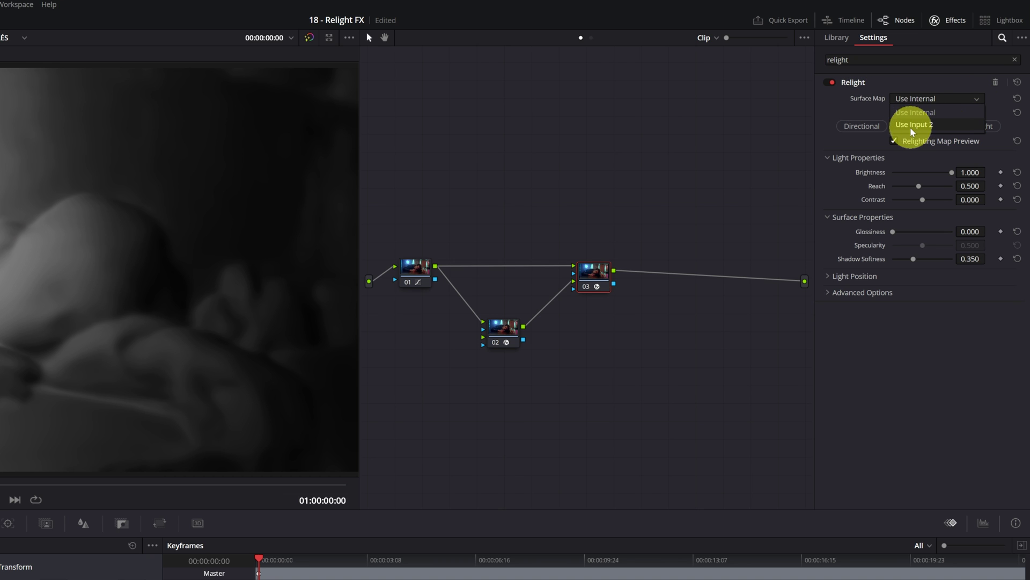
pyautogui.click(924, 128)
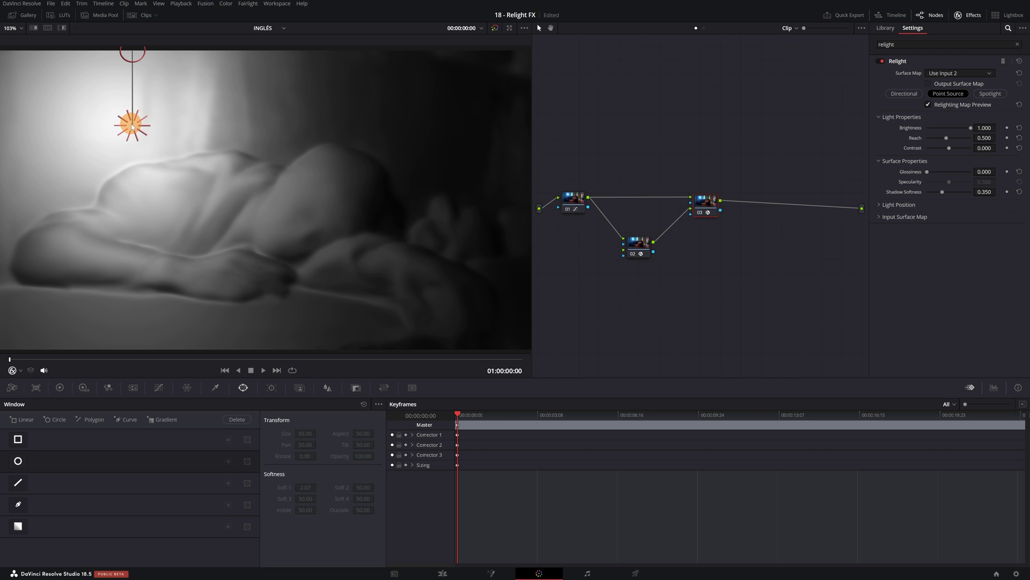
# Step: Drag the Relight point light from the upper left to the frame centre over the man's shoulder
pyautogui.moveTo(132, 127); pyautogui.dragTo(251, 115)
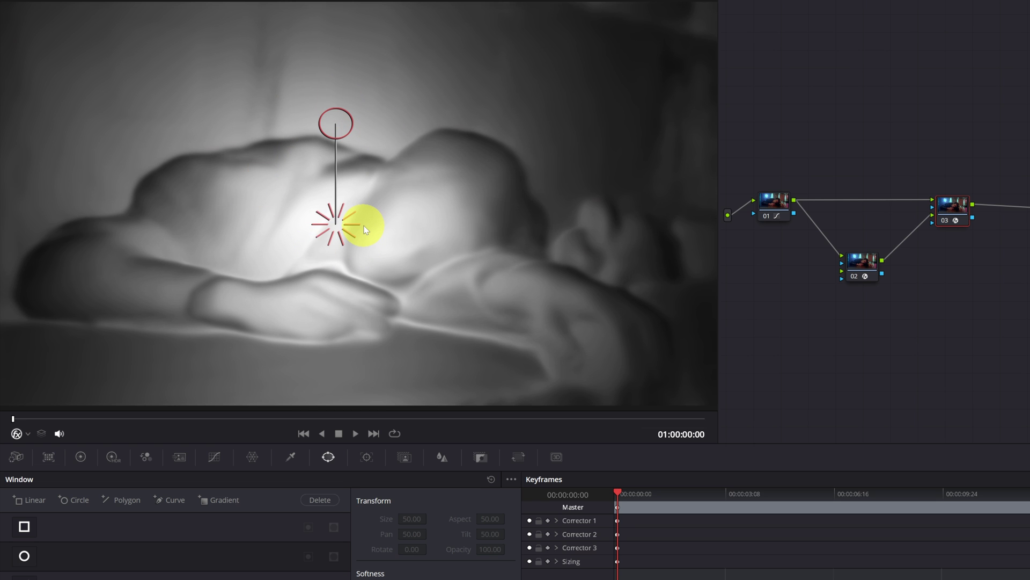
pyautogui.click(29, 433)
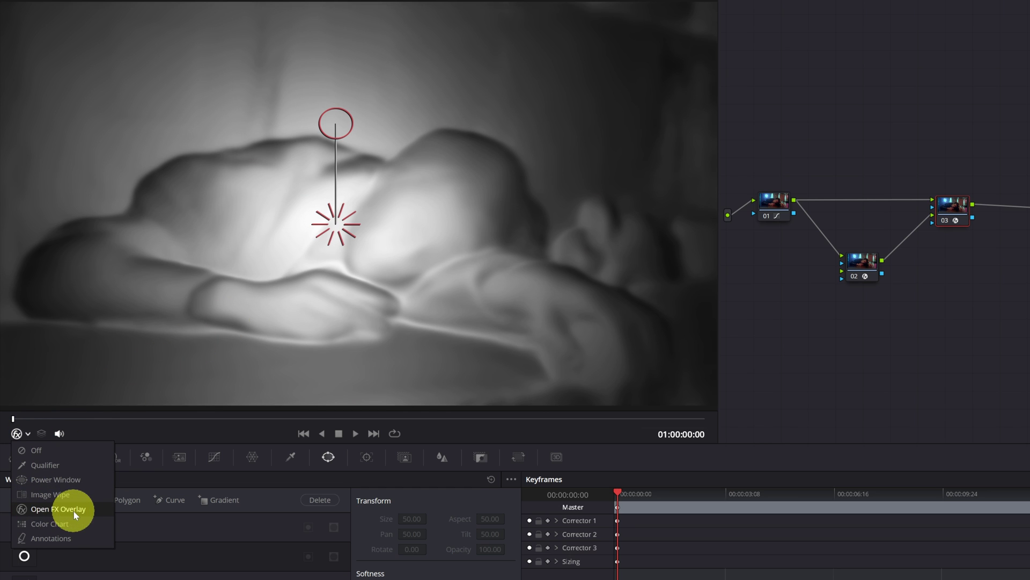
pyautogui.click(42, 451)
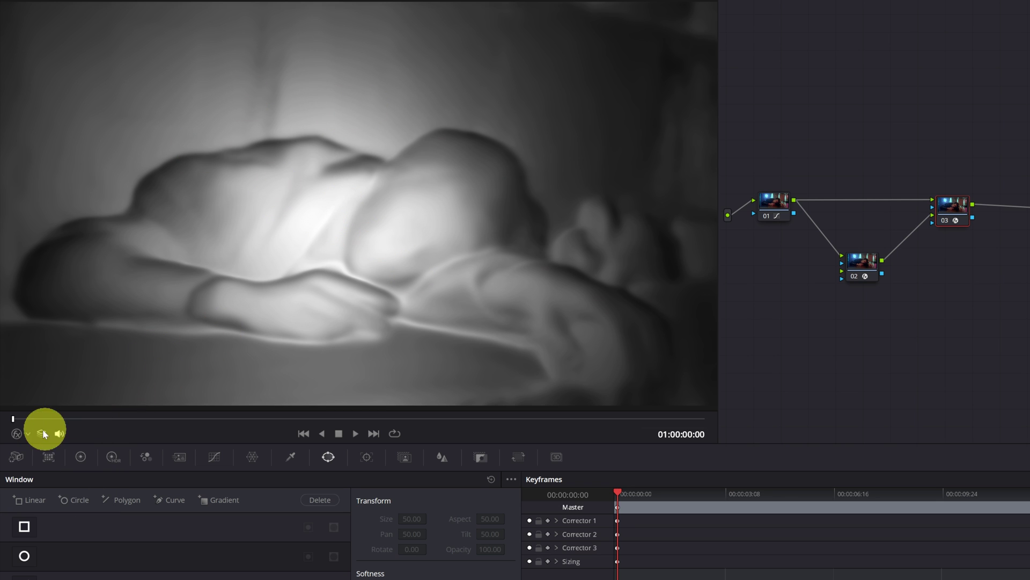
pyautogui.click(24, 431)
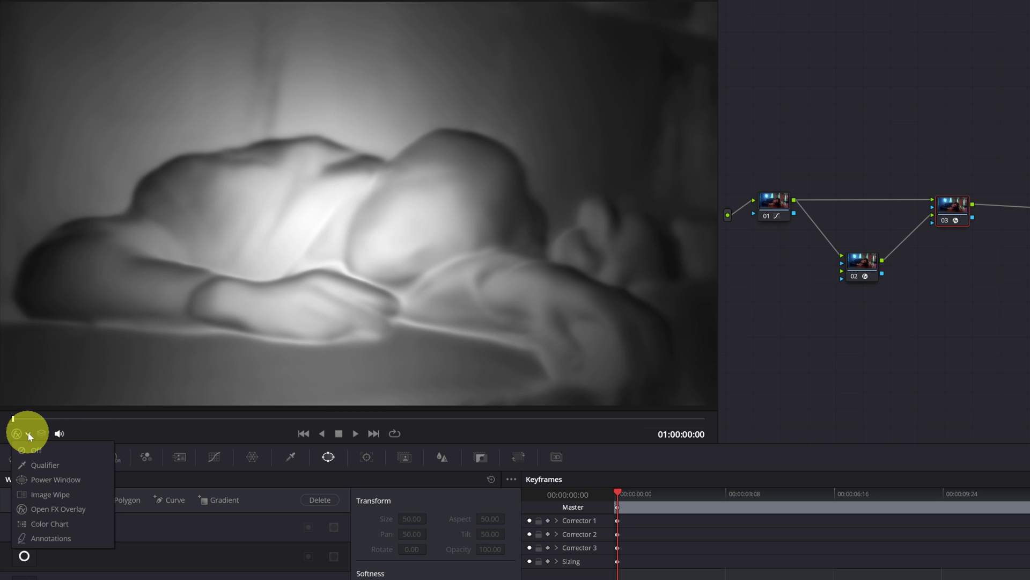
pyautogui.click(59, 509)
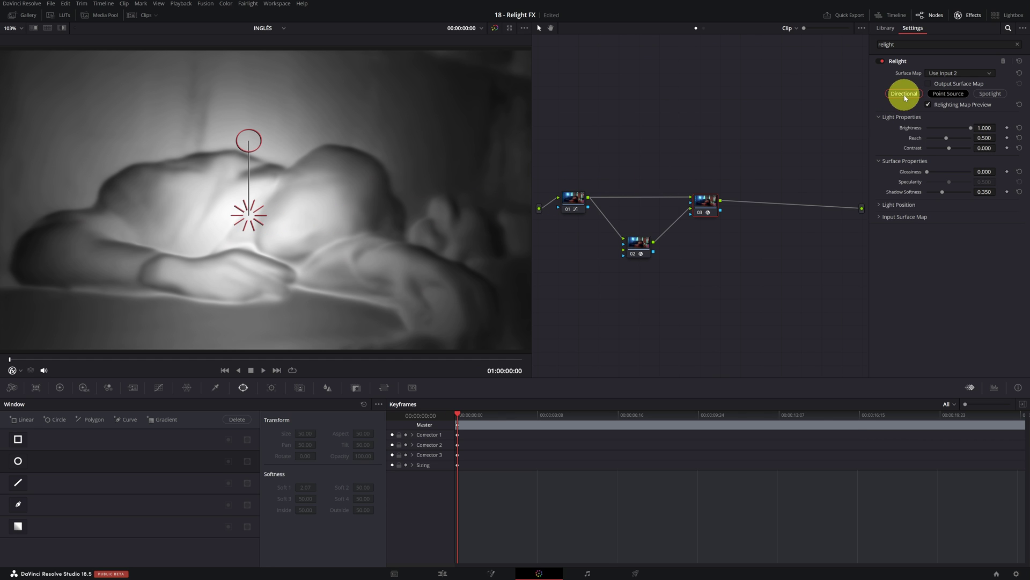
# Step: Try Point Source and Spotlight, then set the Relight light type to Directional
pyautogui.click(949, 97)
pyautogui.click(991, 97)
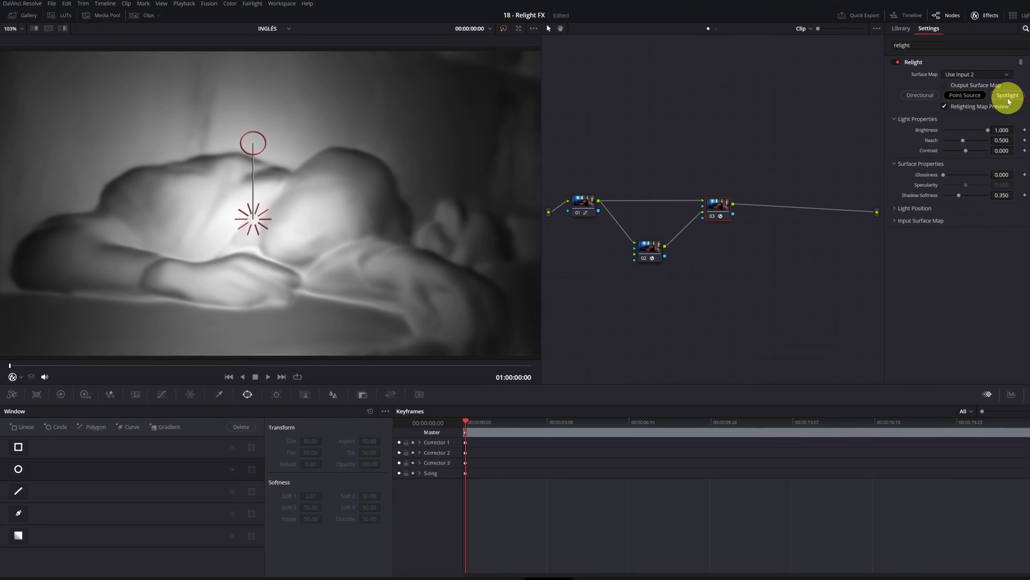
pyautogui.click(908, 97)
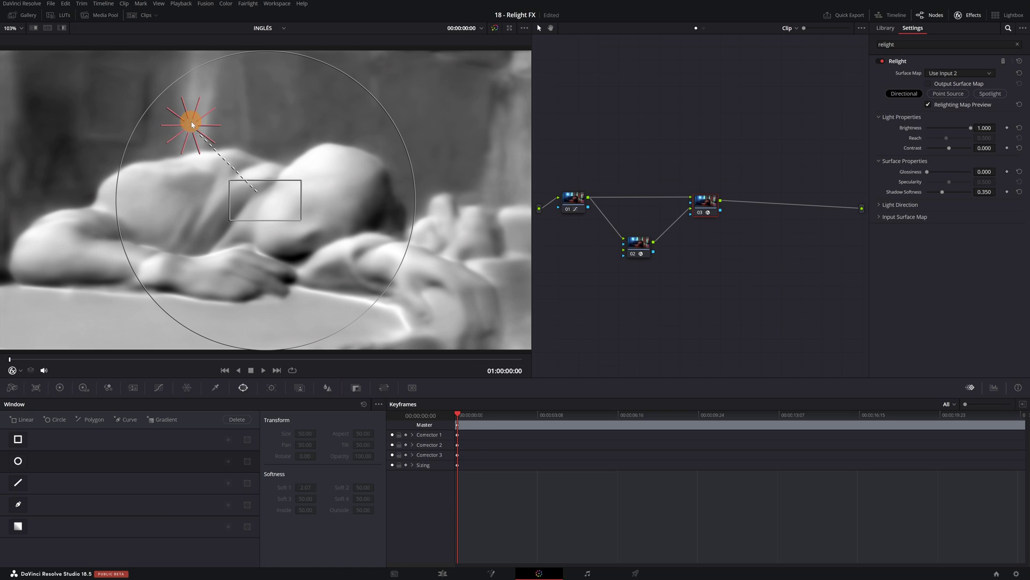
# Step: Sweep the directional light's angle around its circle, testing a lower-right position near the guitar
pyautogui.moveTo(192, 123); pyautogui.dragTo(135, 135)
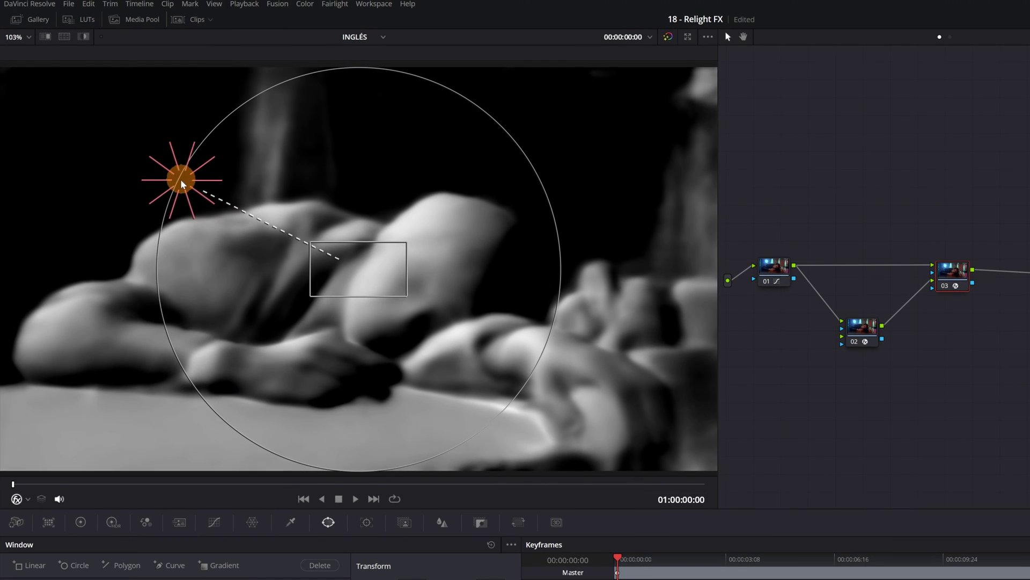
pyautogui.moveTo(182, 184); pyautogui.dragTo(358, 65)
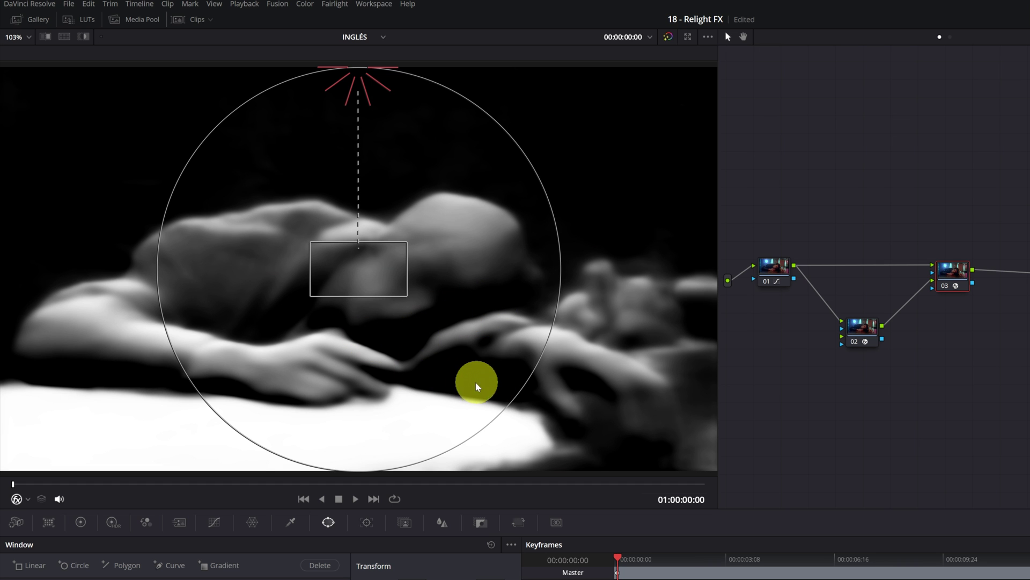
pyautogui.moveTo(357, 74); pyautogui.dragTo(141, 263)
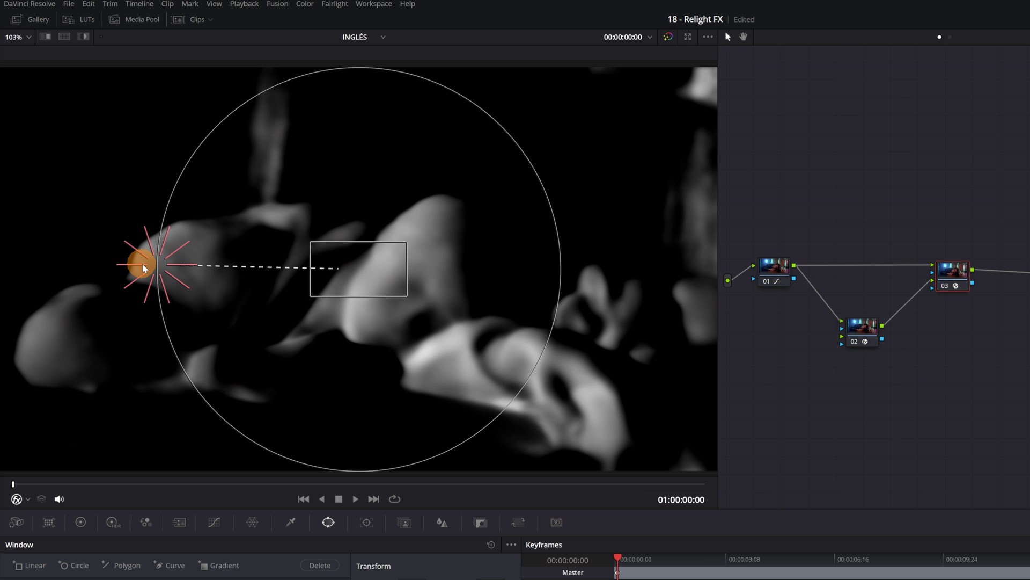
pyautogui.moveTo(144, 268); pyautogui.dragTo(169, 251)
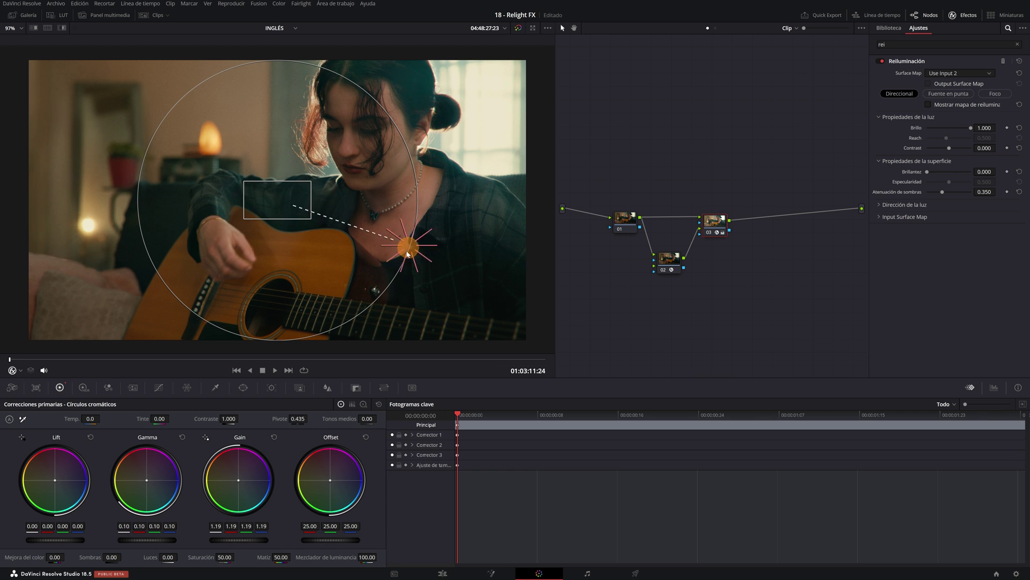
pyautogui.moveTo(404, 259); pyautogui.dragTo(324, 314)
pyautogui.moveTo(198, 301); pyautogui.dragTo(410, 216)
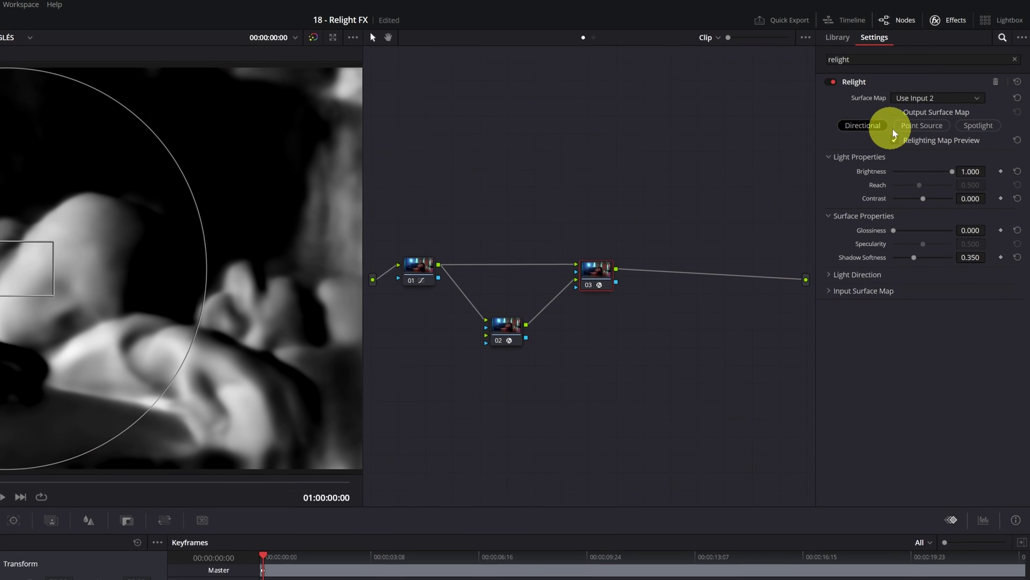
# Step: Switch Relight to Point Source and place the light over the middle of the sleeping figure, lowered closer
pyautogui.click(923, 129)
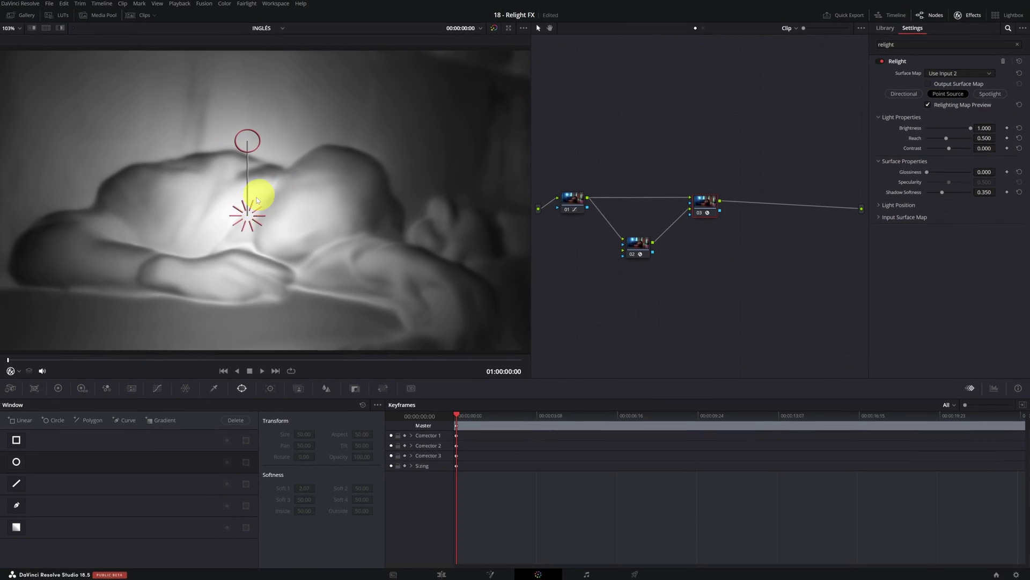
pyautogui.moveTo(198, 229); pyautogui.dragTo(169, 201)
pyautogui.moveTo(256, 222); pyautogui.dragTo(478, 350)
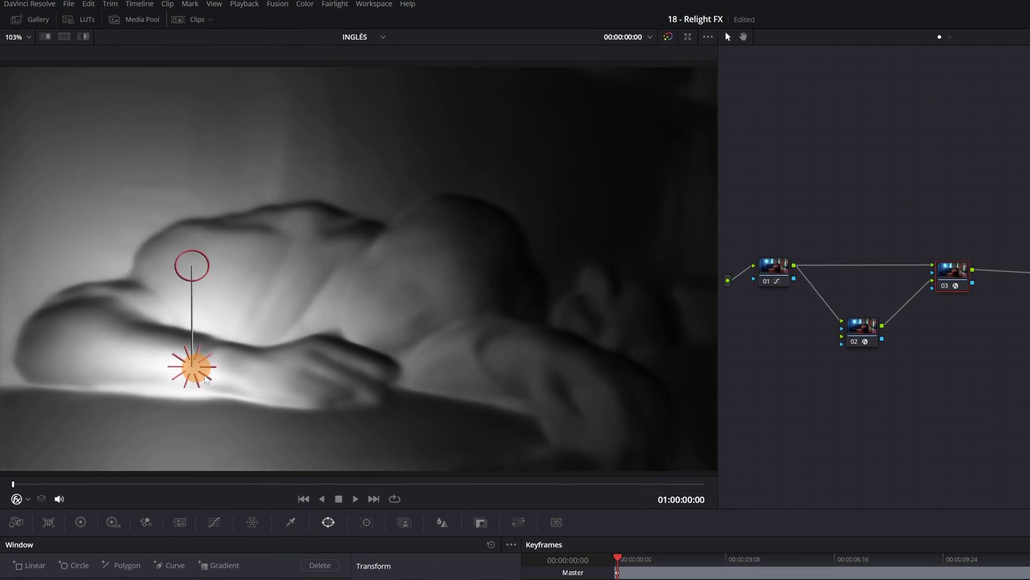
pyautogui.moveTo(555, 406); pyautogui.dragTo(357, 298)
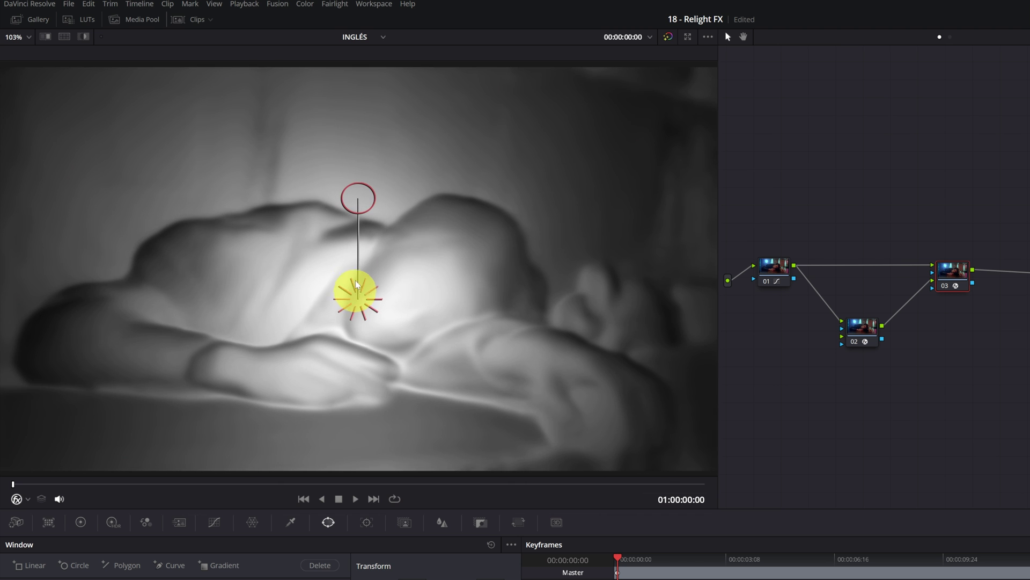
pyautogui.moveTo(359, 209)
pyautogui.mouseDown()
pyautogui.moveTo(358, 267)
pyautogui.moveTo(359, 214)
pyautogui.mouseUp()
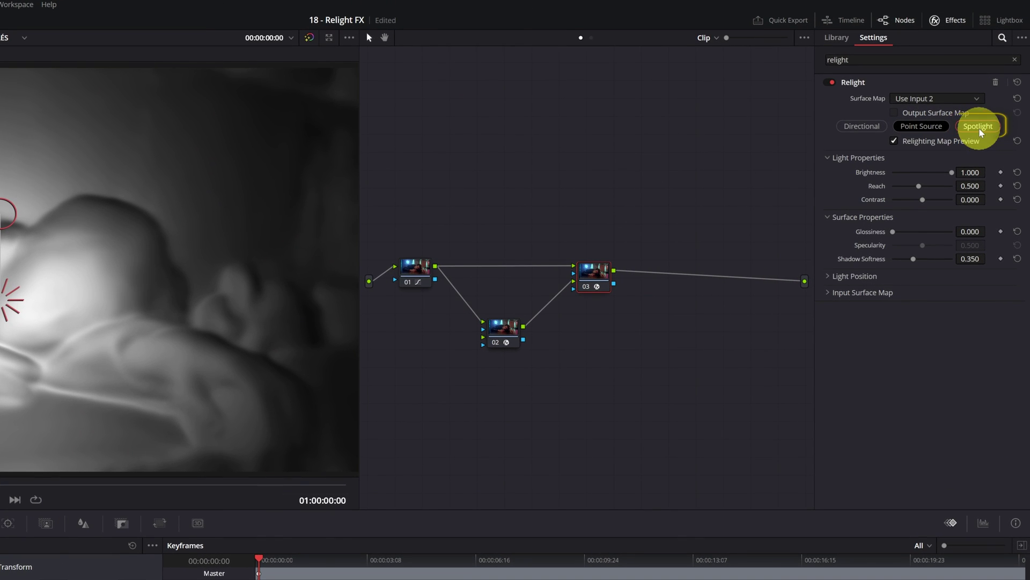
# Step: Switch Relight to Spotlight and reshape its cone, source, aim and target into a round pool of light
pyautogui.click(979, 127)
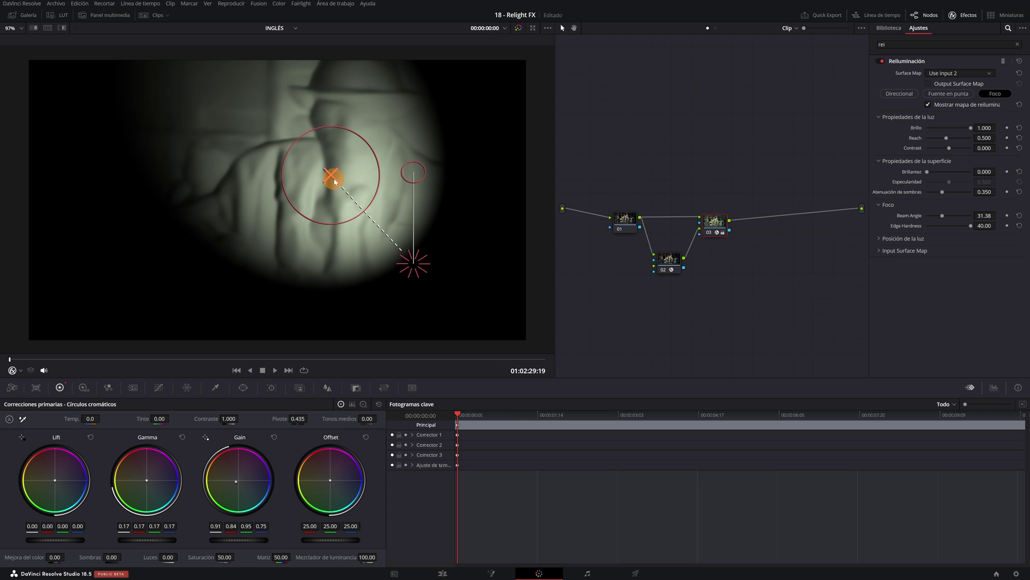
pyautogui.moveTo(333, 172); pyautogui.dragTo(358, 183)
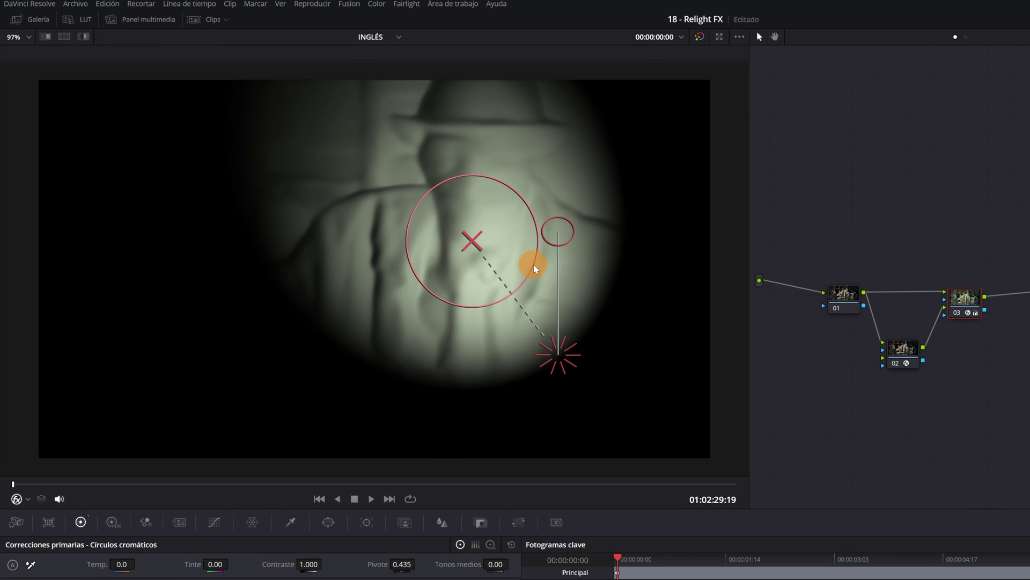
pyautogui.moveTo(534, 268)
pyautogui.mouseDown()
pyautogui.moveTo(517, 256)
pyautogui.moveTo(536, 260)
pyautogui.mouseUp()
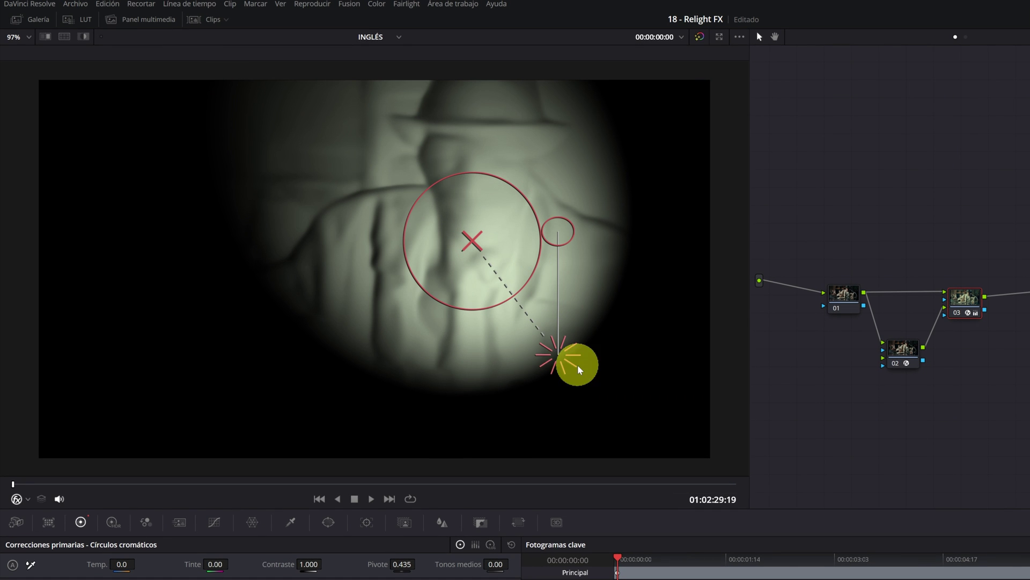
pyautogui.moveTo(564, 358); pyautogui.dragTo(652, 410)
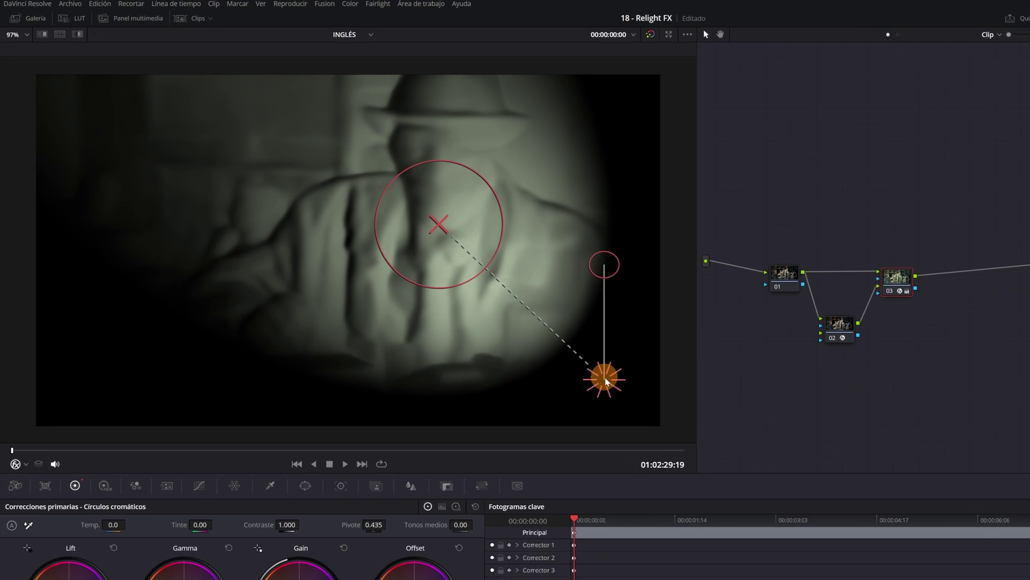
pyautogui.moveTo(604, 264); pyautogui.dragTo(605, 318)
pyautogui.moveTo(482, 257)
pyautogui.mouseDown()
pyautogui.moveTo(483, 203)
pyautogui.moveTo(479, 249)
pyautogui.mouseUp()
pyautogui.moveTo(350, 179); pyautogui.dragTo(460, 186)
# Step: Return Relight to Point Source and move the light up and right, adjusting its height
pyautogui.click(992, 95)
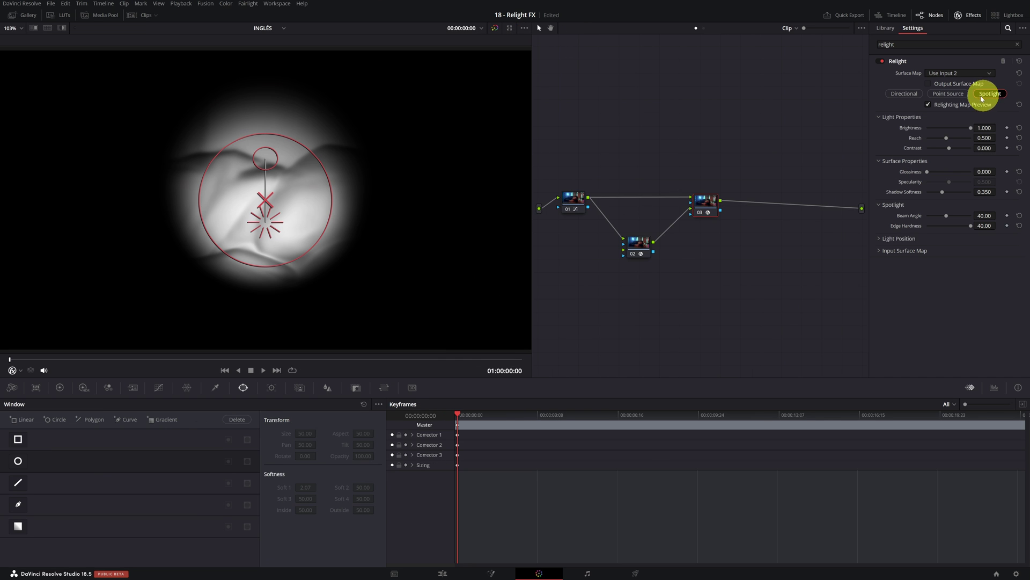
pyautogui.click(948, 97)
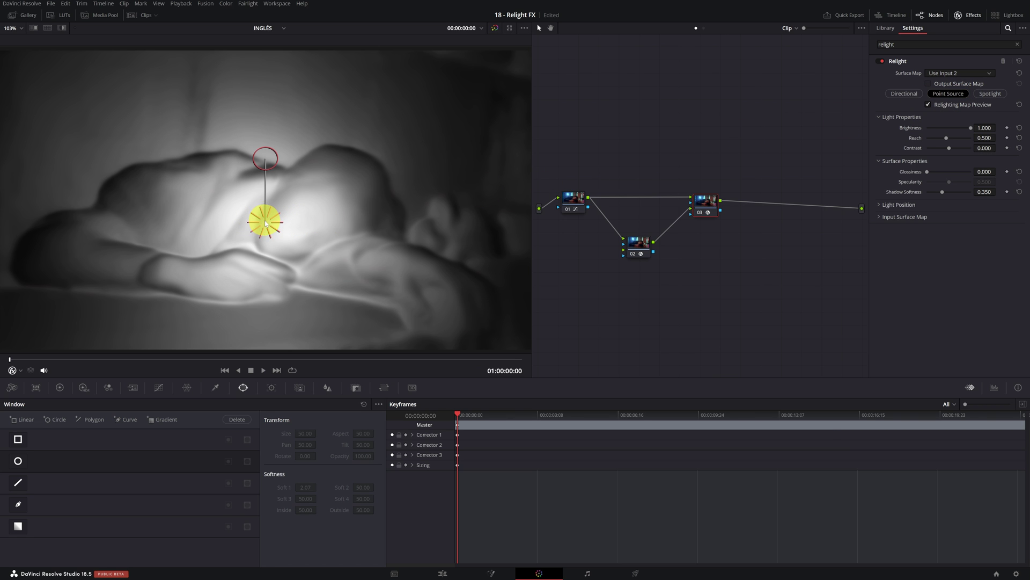
pyautogui.moveTo(265, 224); pyautogui.dragTo(291, 191)
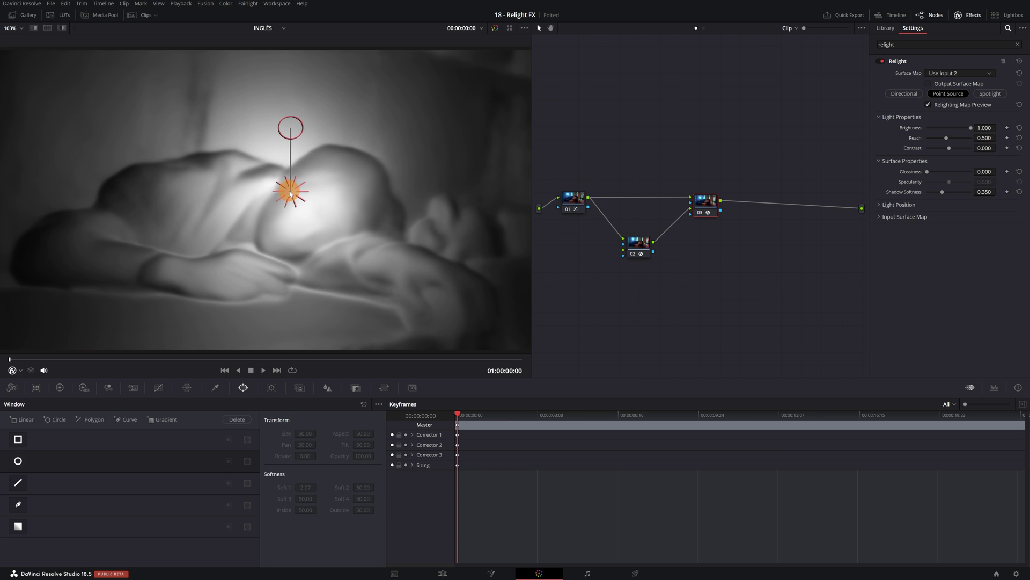
pyautogui.moveTo(291, 133); pyautogui.dragTo(292, 140)
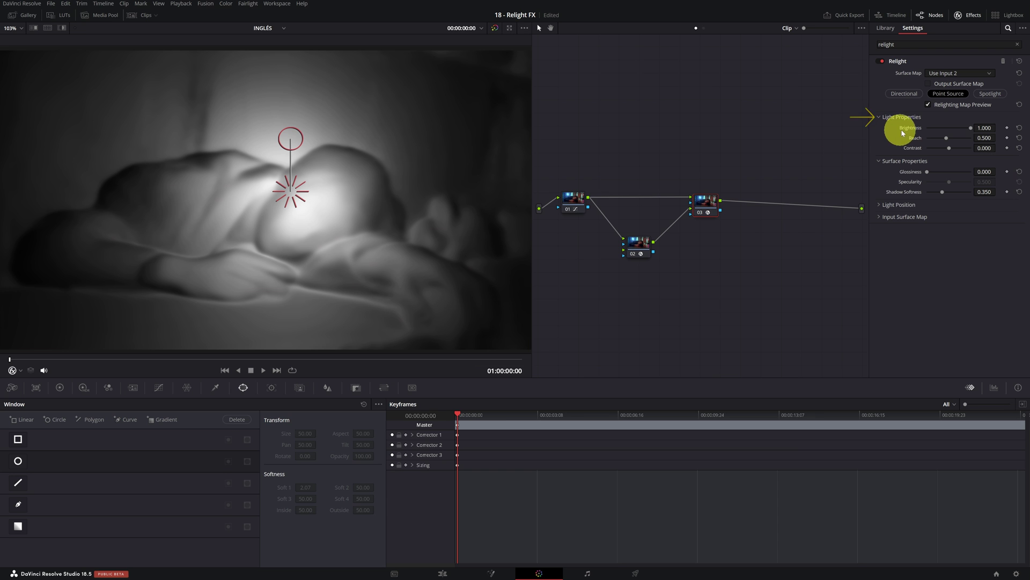
# Step: Set the light's Reach to 0.414 and Contrast to -0.725
pyautogui.moveTo(971, 129); pyautogui.dragTo(943, 140)
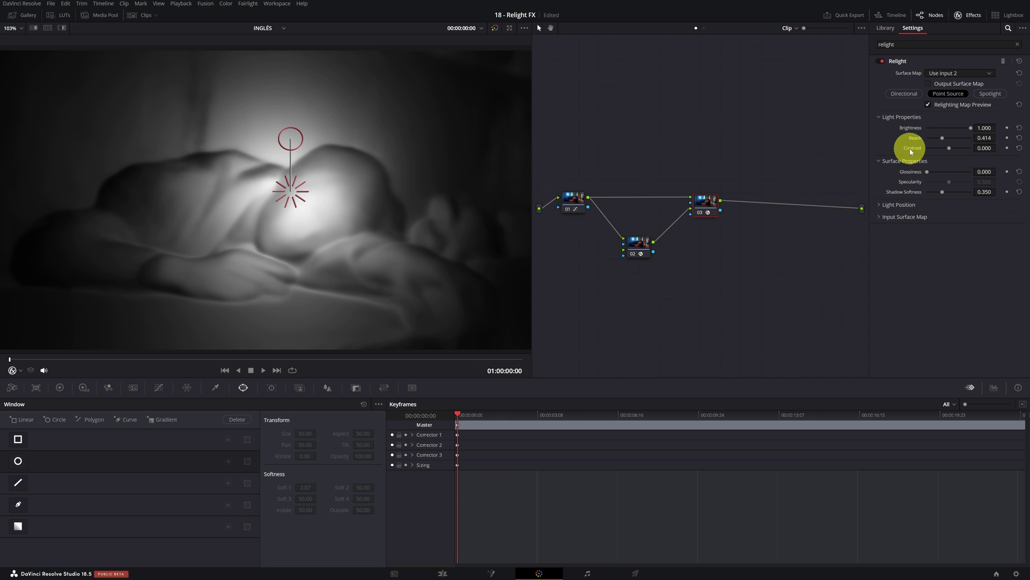
pyautogui.moveTo(944, 151); pyautogui.dragTo(931, 152)
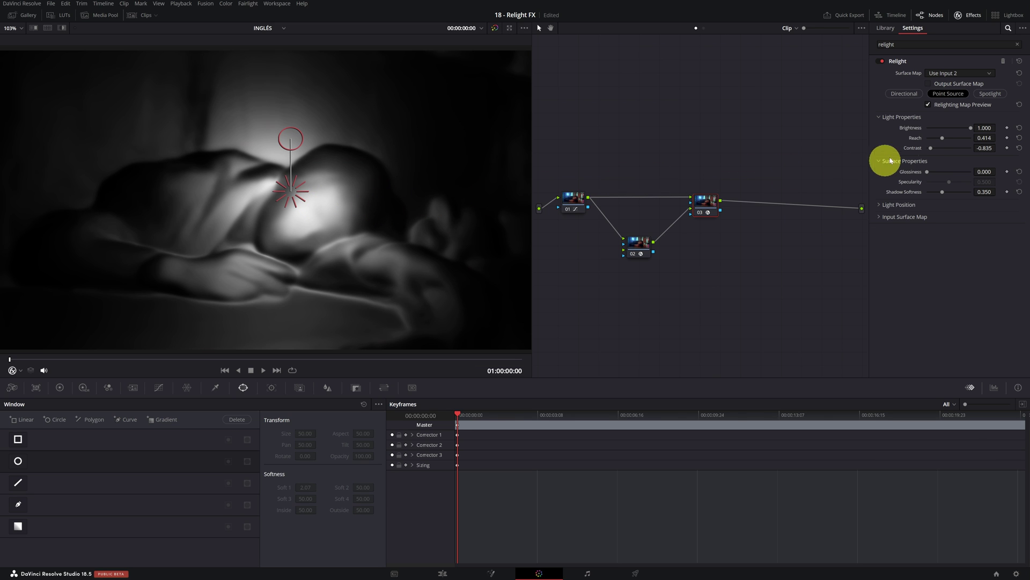
pyautogui.moveTo(931, 151); pyautogui.dragTo(979, 151)
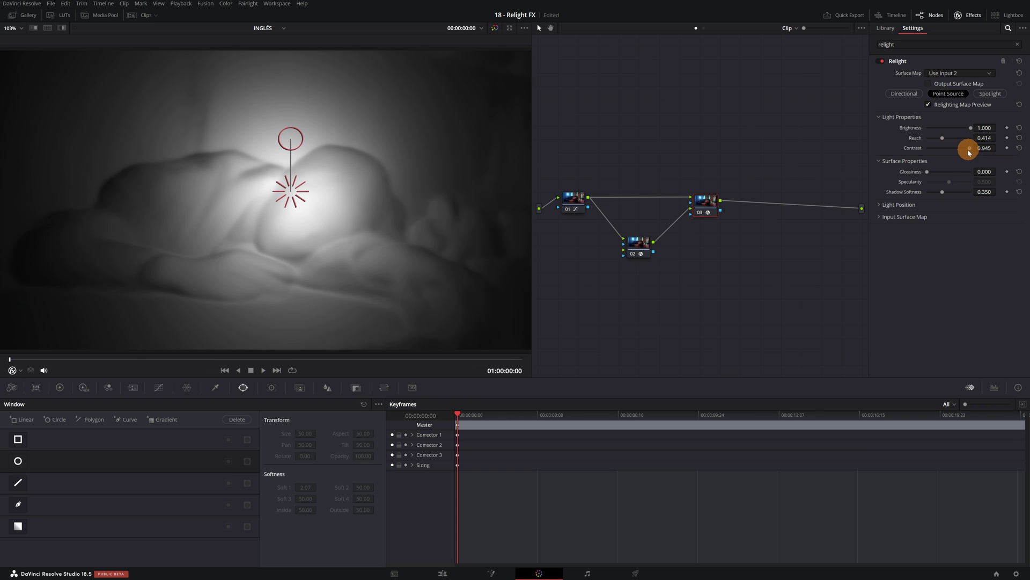
pyautogui.moveTo(967, 152); pyautogui.dragTo(932, 151)
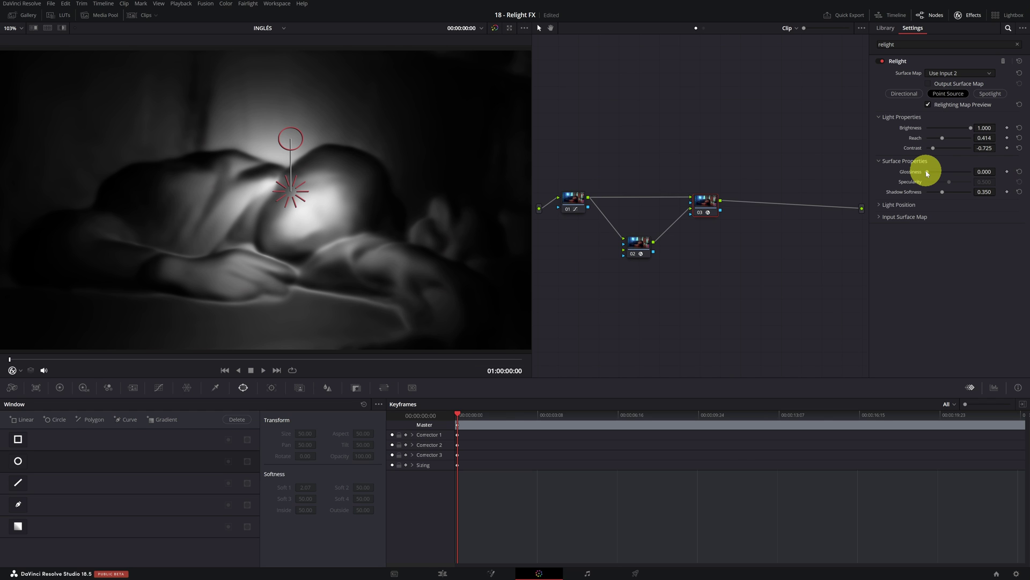
# Step: Test Glossiness, return it to 0.000, and raise Shadow Softness to 0.817
pyautogui.moveTo(928, 172); pyautogui.dragTo(950, 174)
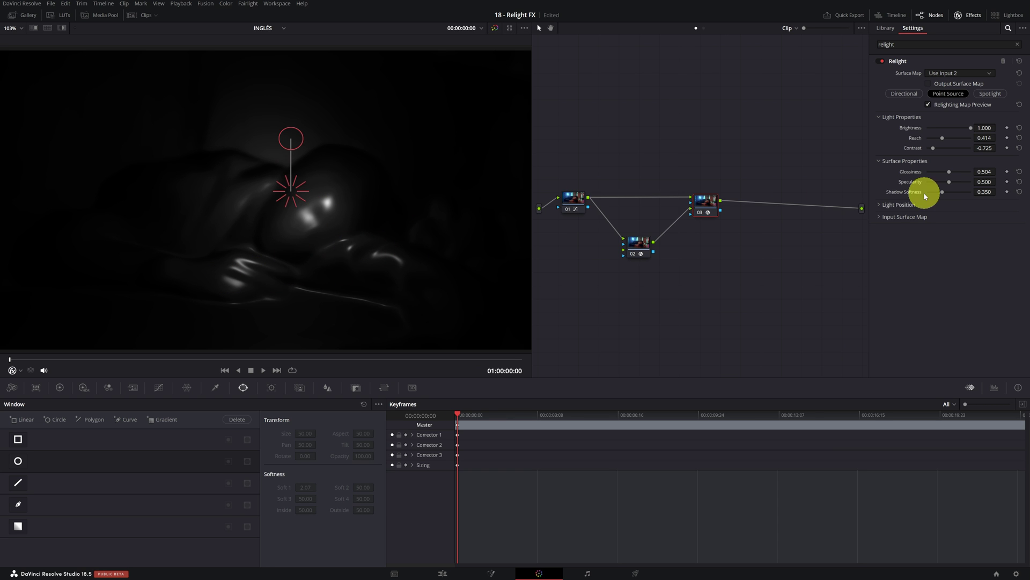
pyautogui.moveTo(947, 171); pyautogui.dragTo(915, 173)
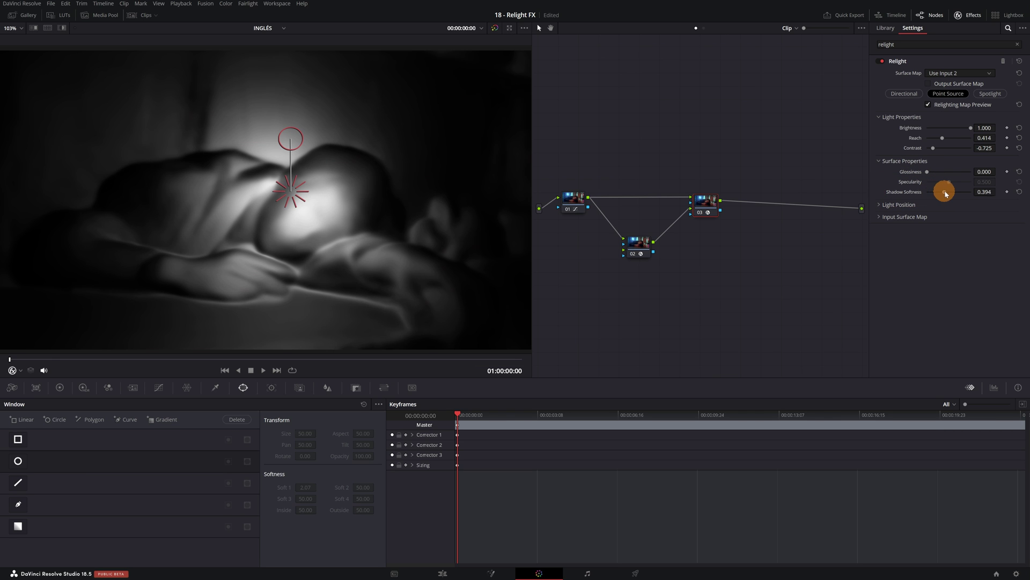
pyautogui.moveTo(965, 193); pyautogui.dragTo(994, 195)
# Step: Place the point light over the man's head at X 0.556, Y 0.533, Z 0.353
pyautogui.click(882, 205)
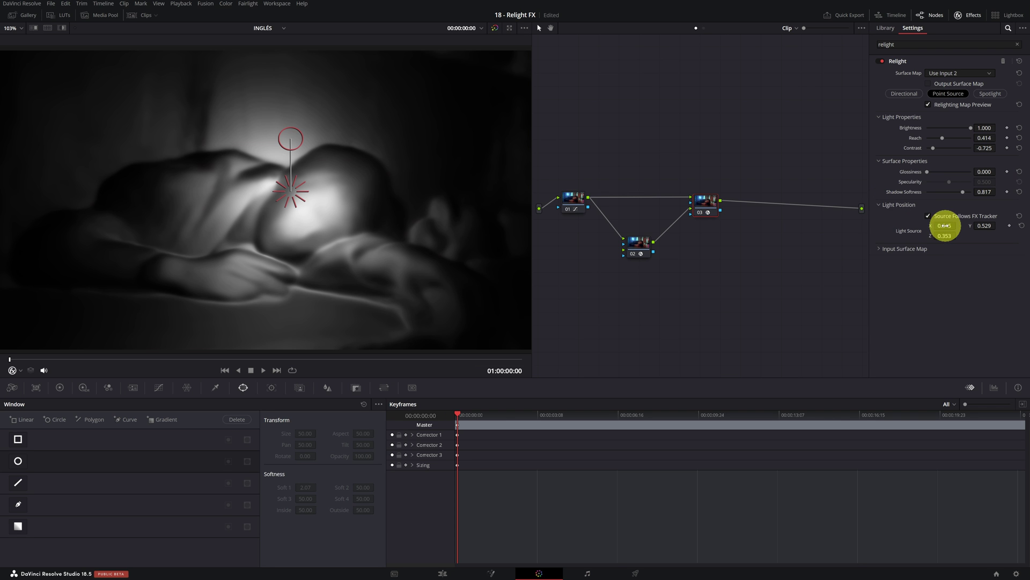
pyautogui.moveTo(944, 225)
pyautogui.mouseDown()
pyautogui.moveTo(993, 224)
pyautogui.moveTo(932, 223)
pyautogui.moveTo(958, 225)
pyautogui.mouseUp()
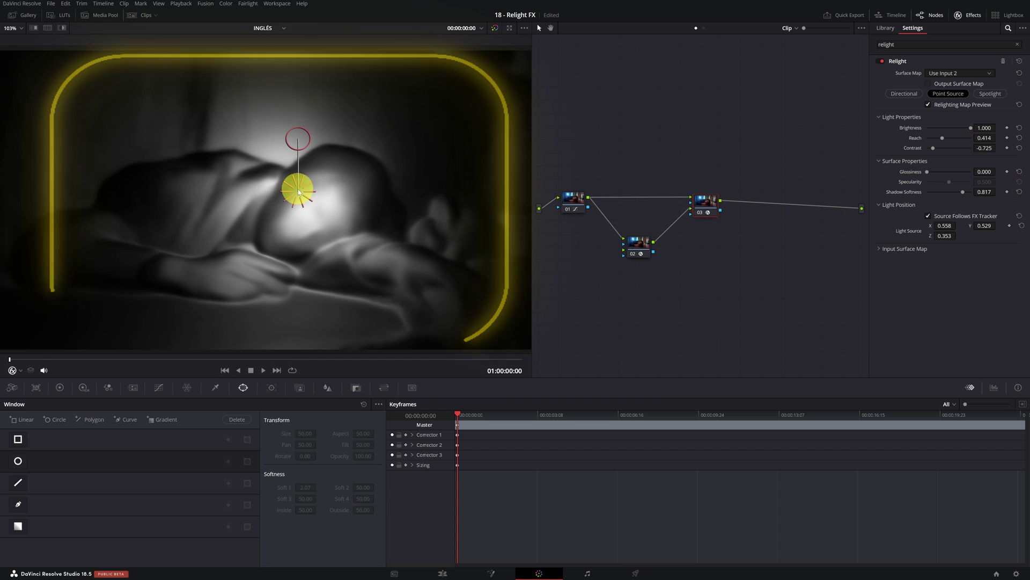
pyautogui.moveTo(310, 193)
pyautogui.mouseDown()
pyautogui.moveTo(356, 164)
pyautogui.moveTo(322, 158)
pyautogui.moveTo(286, 172)
pyautogui.moveTo(295, 189)
pyautogui.mouseUp()
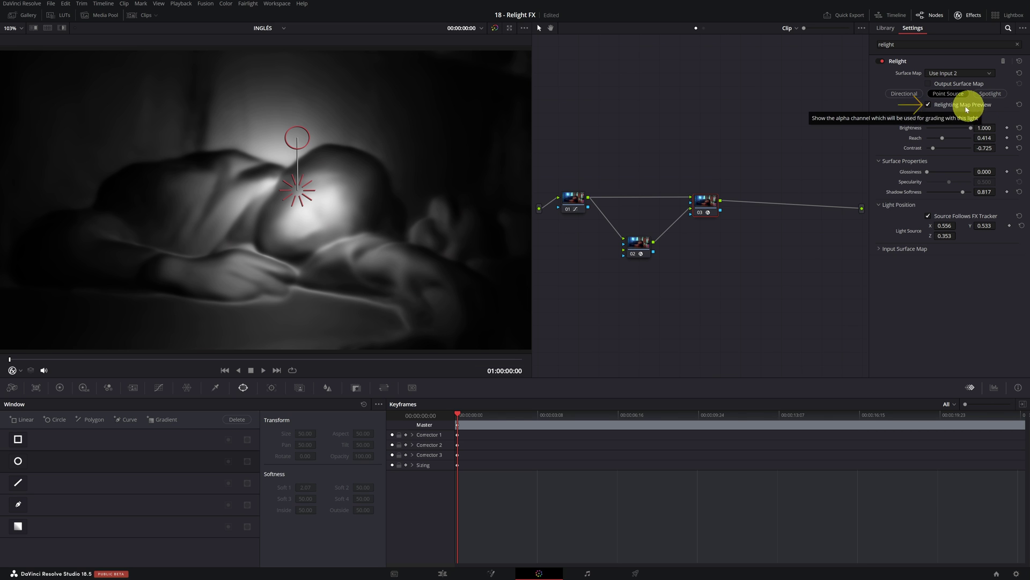
# Step: Turn off Relighting Map Preview to show the full-colour relit bar shot
pyautogui.click(929, 106)
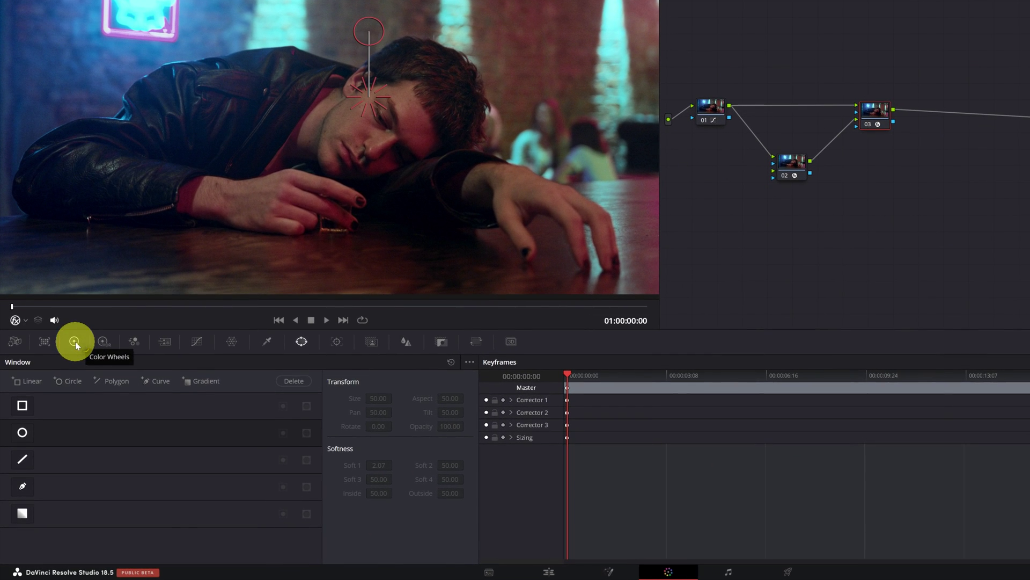
# Step: Lift gamma and gain, then move the point light onto the head at X 0.579, Y 0.568
pyautogui.click(60, 386)
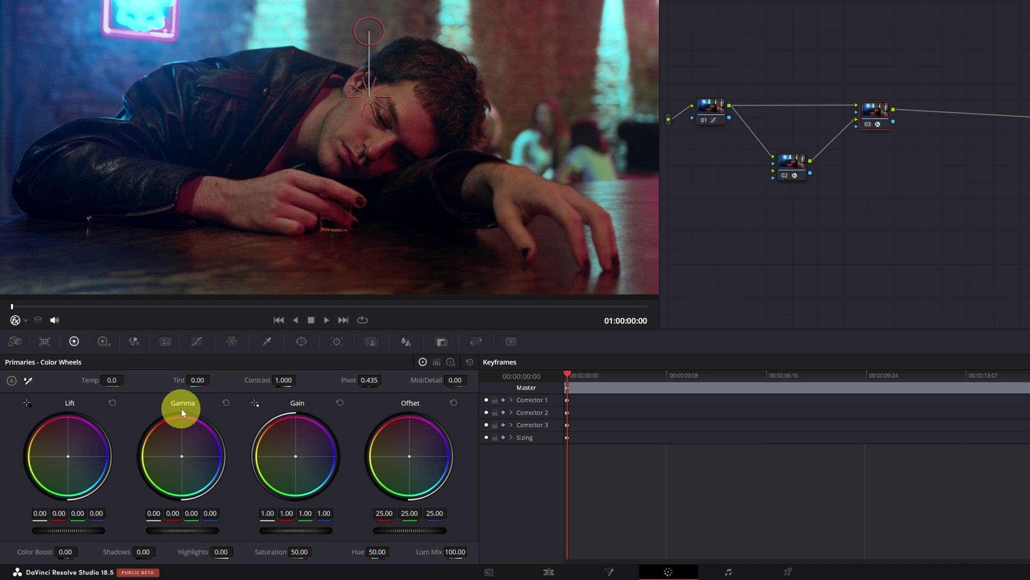
pyautogui.moveTo(170, 532); pyautogui.dragTo(196, 524)
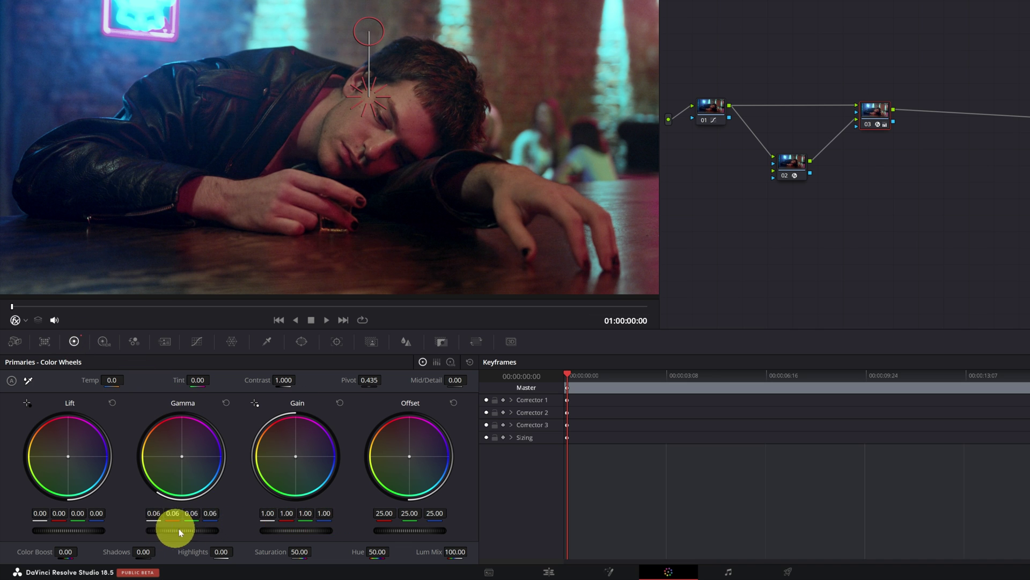
pyautogui.moveTo(285, 526); pyautogui.dragTo(432, 518)
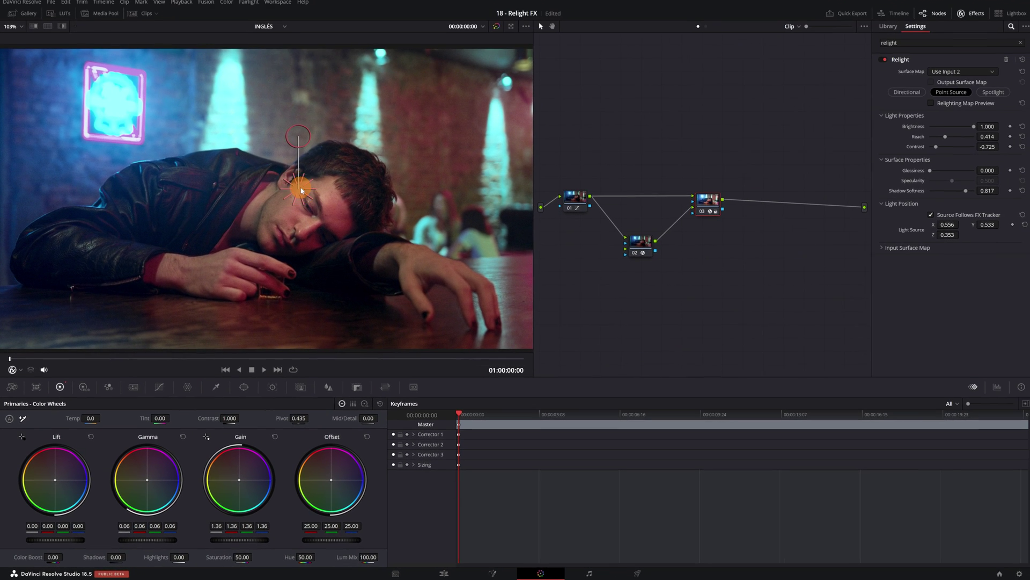
pyautogui.moveTo(372, 102); pyautogui.dragTo(344, 112)
pyautogui.moveTo(278, 203); pyautogui.dragTo(314, 182)
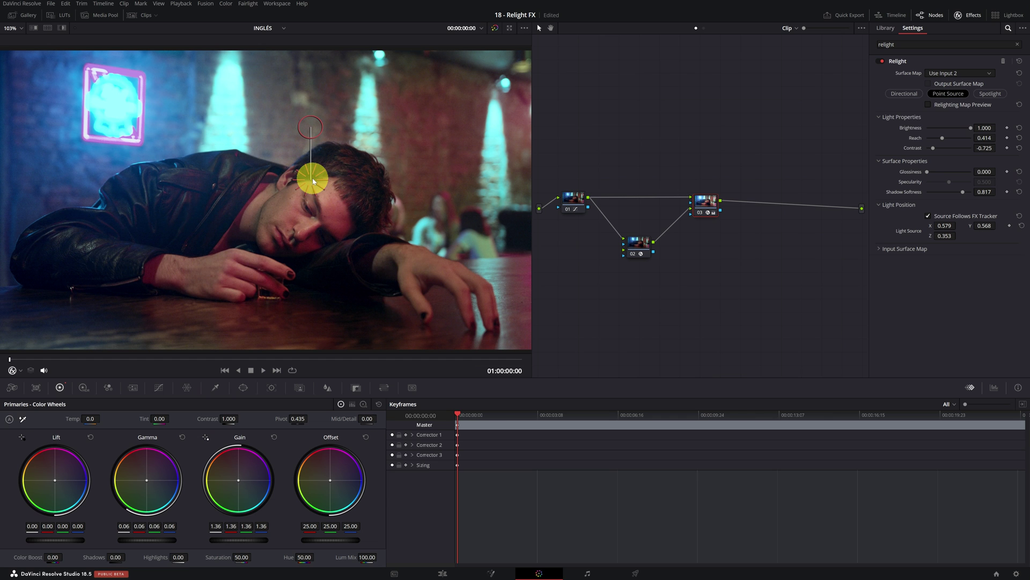
# Step: Reposition the point light over the face to X 0.526, Y 0.562 using the relighting map preview
pyautogui.click(948, 106)
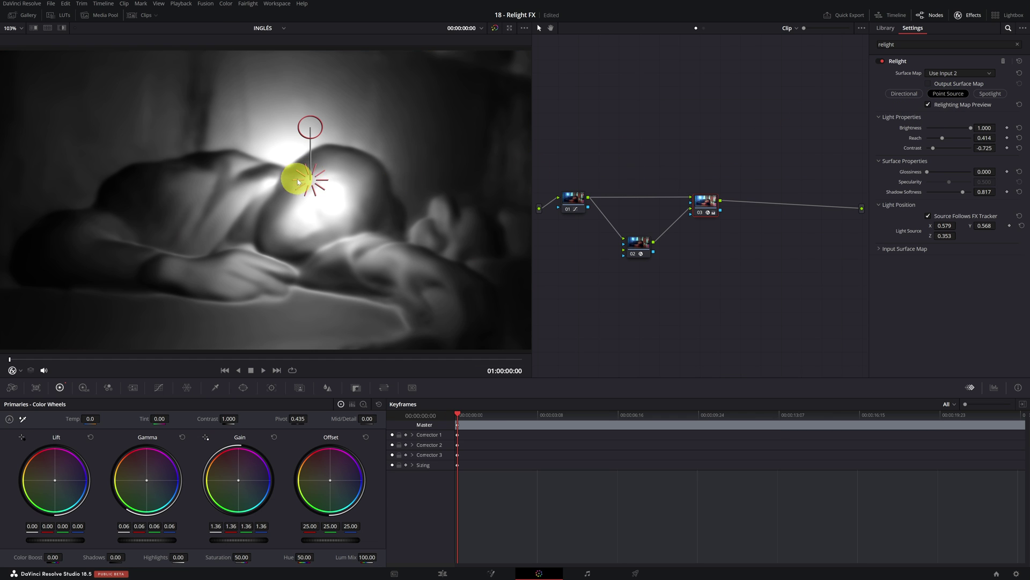
pyautogui.moveTo(300, 173); pyautogui.dragTo(276, 181)
pyautogui.click(928, 105)
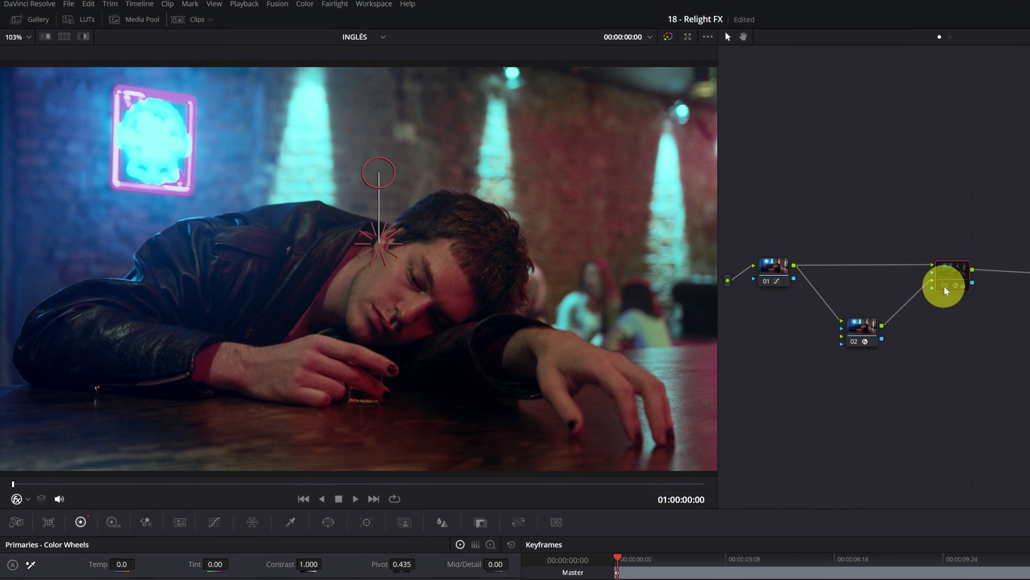
# Step: Toggle node 03 off and back on to compare the relit result
pyautogui.click(946, 290)
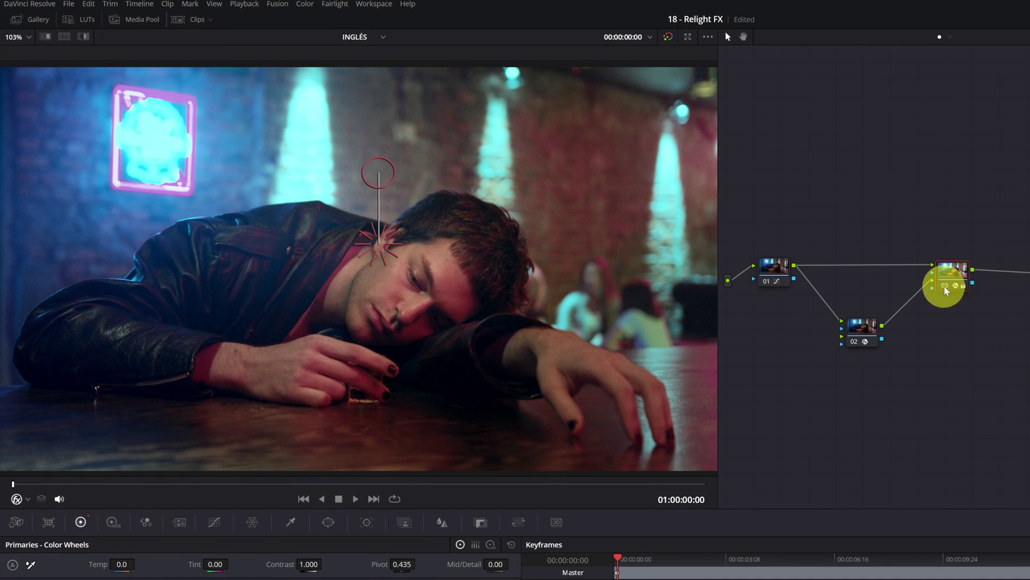
pyautogui.click(946, 291)
pyautogui.click(946, 290)
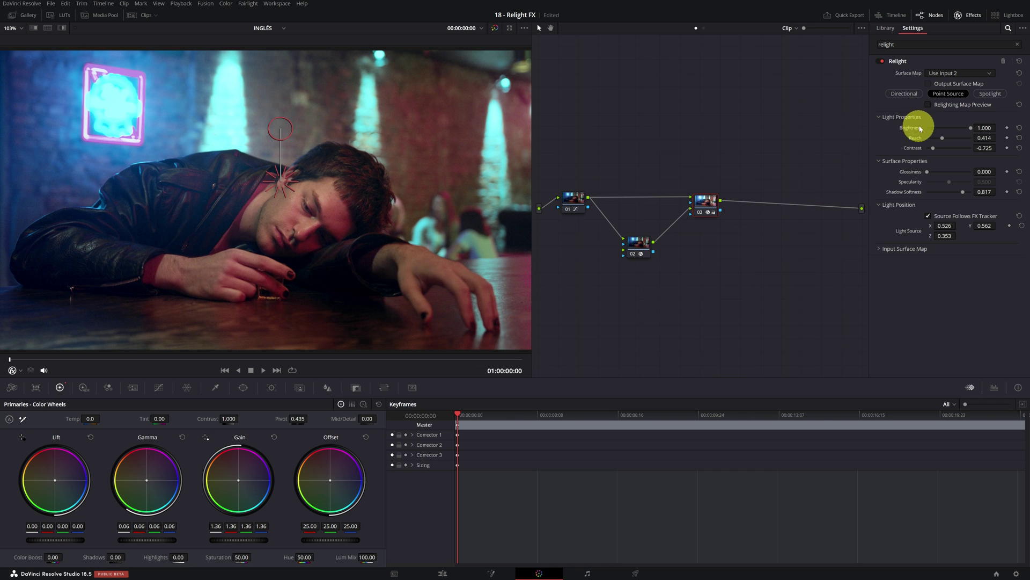
# Step: Switch to a Directional light aimed from the neon sign at upper left toward the face
pyautogui.click(904, 95)
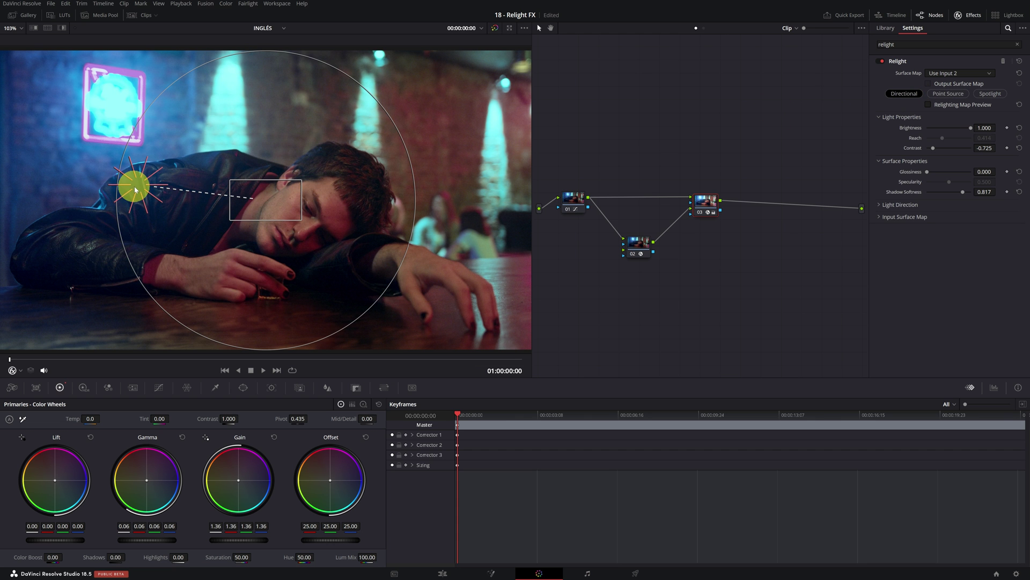
pyautogui.moveTo(140, 188); pyautogui.dragTo(204, 139)
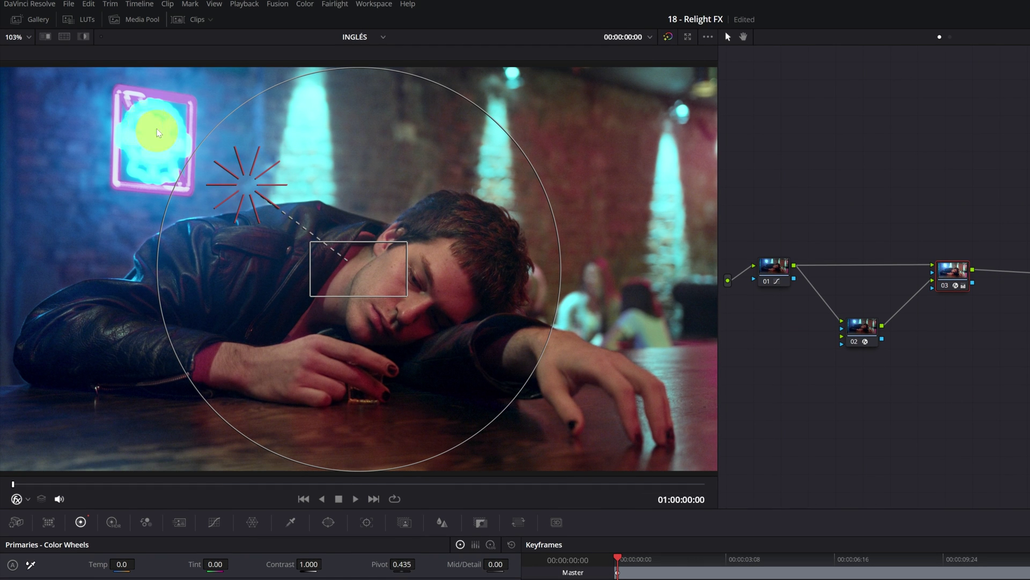
pyautogui.moveTo(244, 181)
pyautogui.mouseDown()
pyautogui.moveTo(213, 173)
pyautogui.moveTo(242, 185)
pyautogui.moveTo(234, 200)
pyautogui.moveTo(238, 191)
pyautogui.mouseUp()
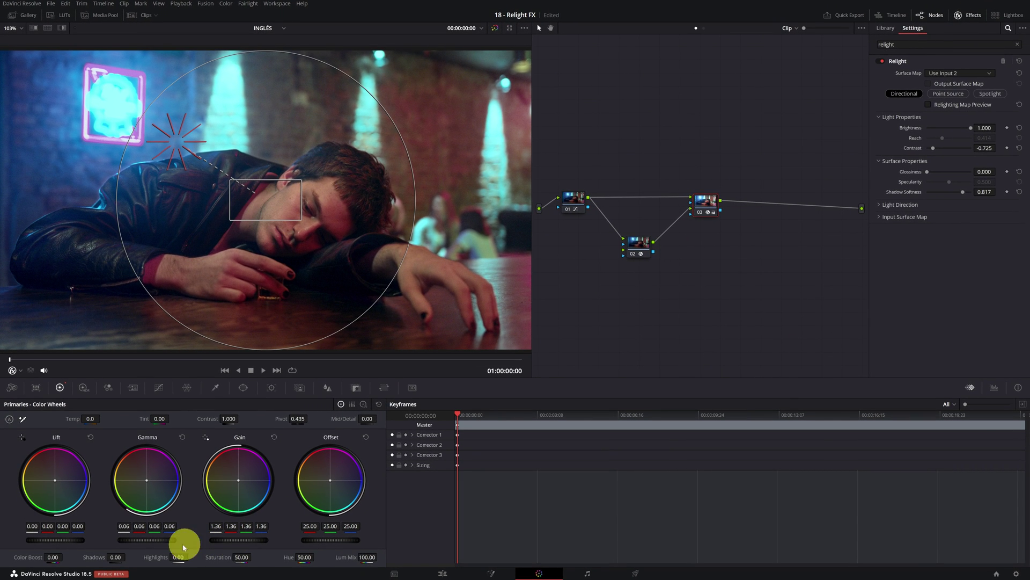
# Step: Tint the relit grade blue: Gain 1.30/1.35/1.58, Offset 21.93/25.48/25.44, Gamma blue 0.07
pyautogui.click(239, 483)
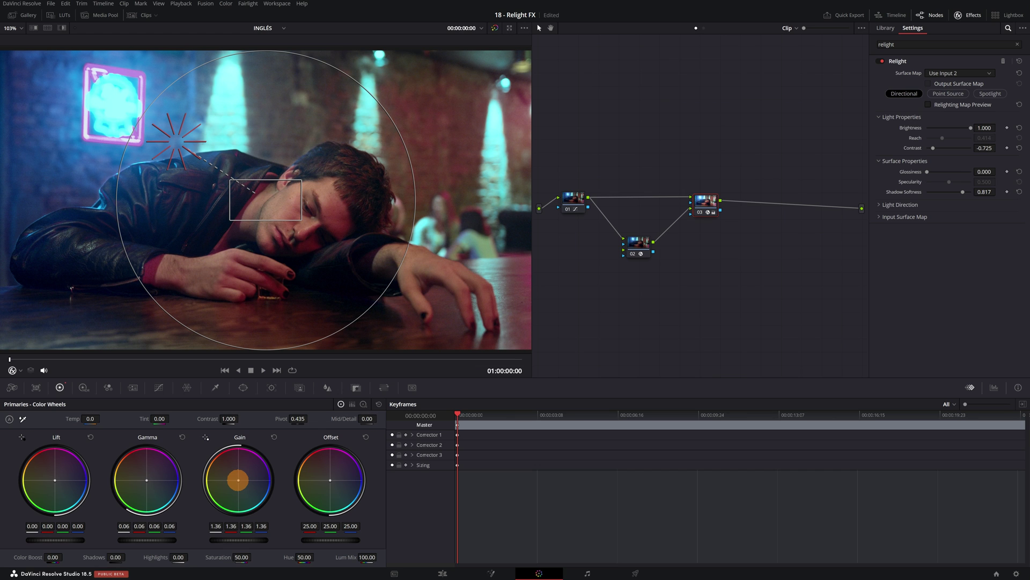
pyautogui.moveTo(237, 479); pyautogui.dragTo(271, 490)
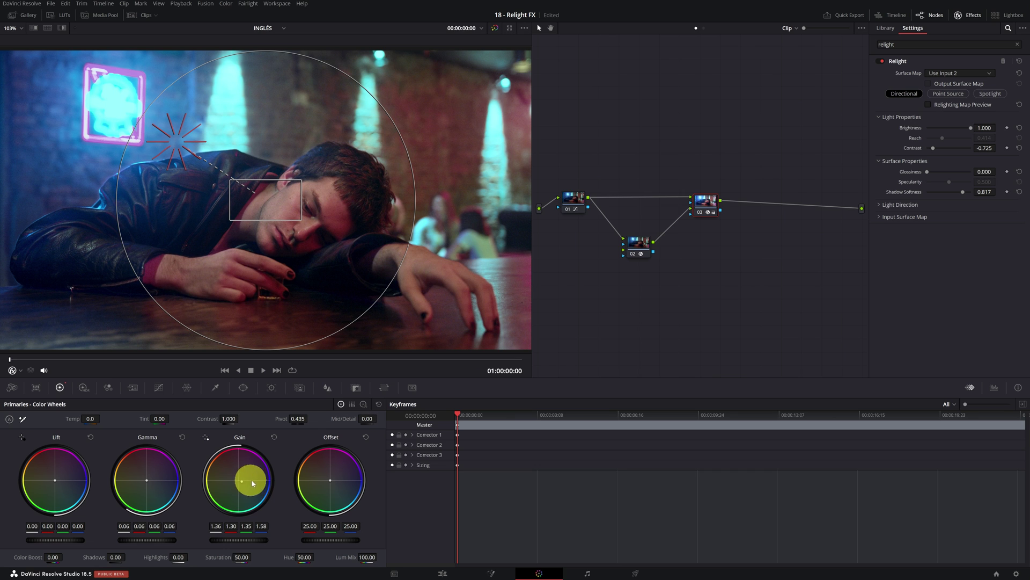
pyautogui.click(331, 480)
pyautogui.moveTo(330, 479)
pyautogui.mouseDown()
pyautogui.moveTo(356, 468)
pyautogui.moveTo(338, 496)
pyautogui.moveTo(331, 484)
pyautogui.mouseUp()
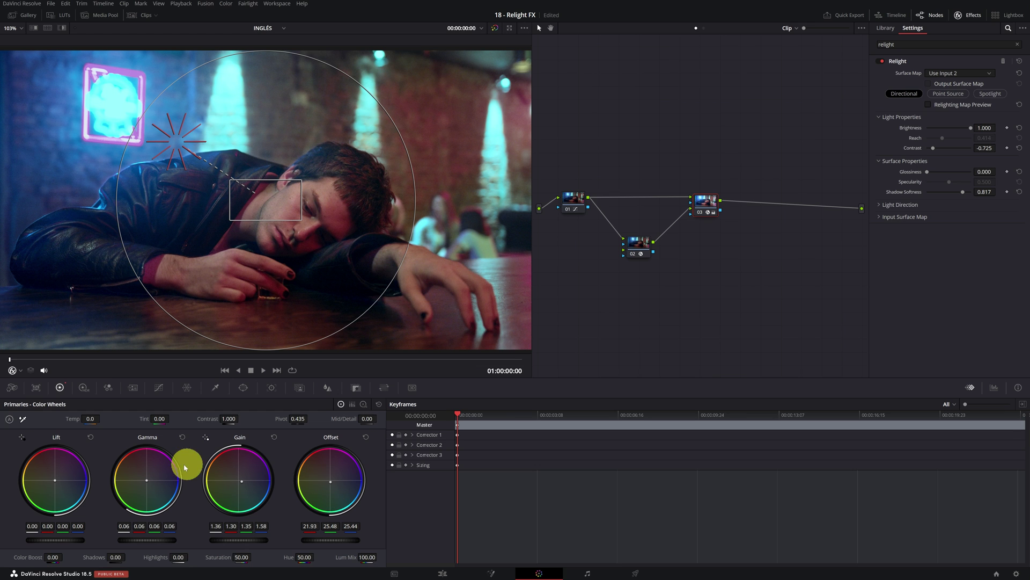
pyautogui.moveTo(145, 479); pyautogui.dragTo(158, 492)
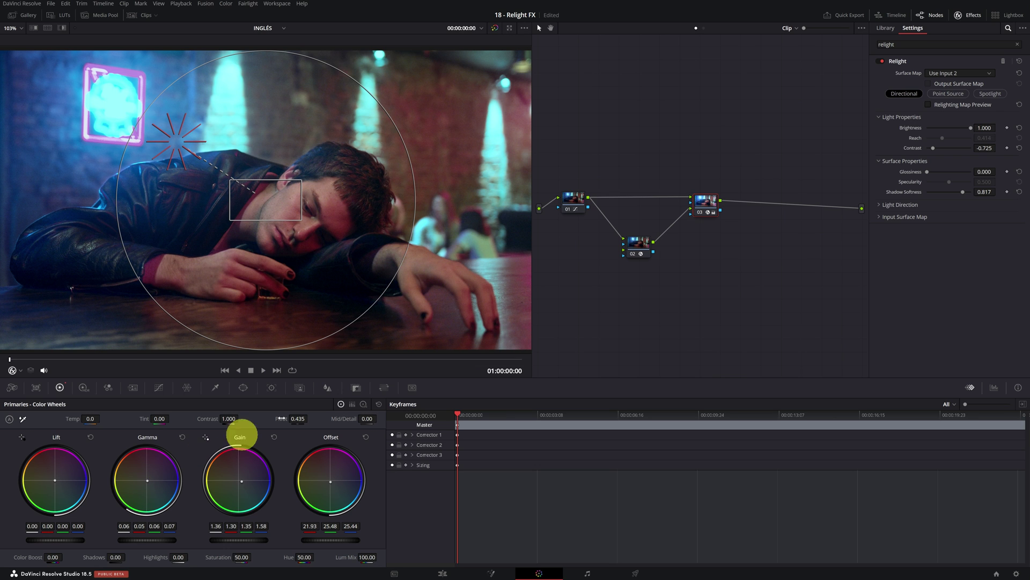
pyautogui.click(701, 214)
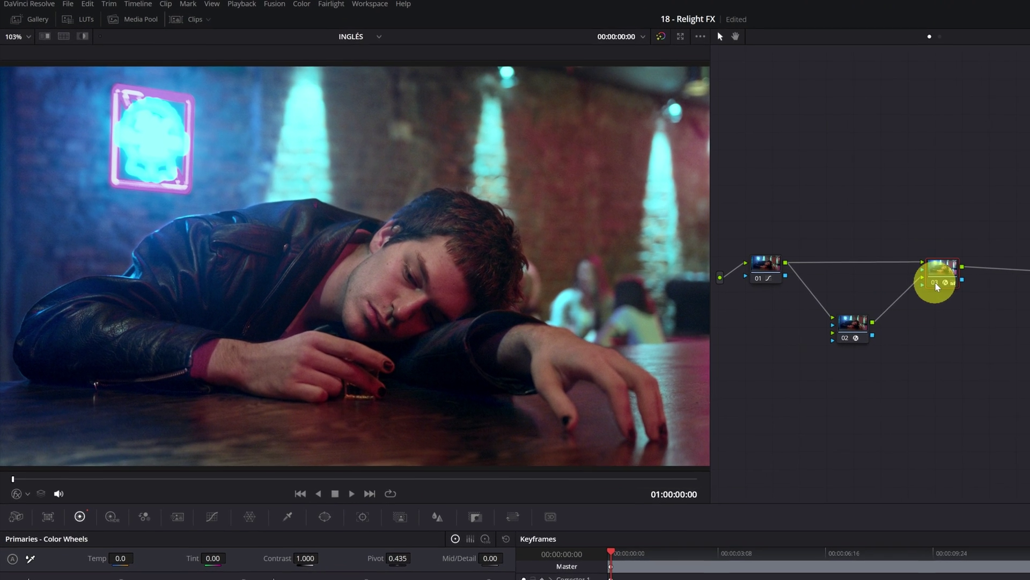
pyautogui.click(702, 215)
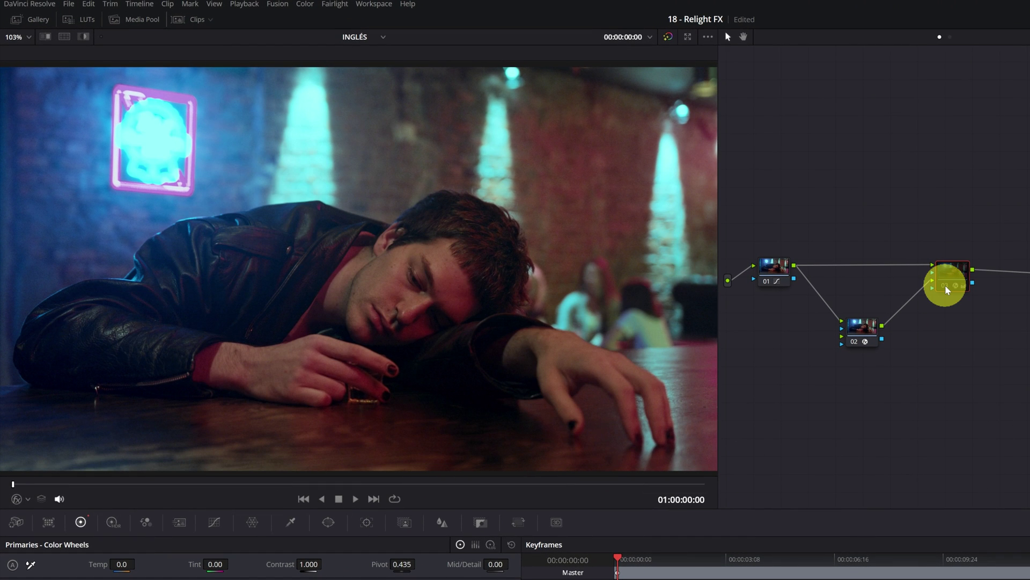
pyautogui.hotkey('ctrl', 'd')
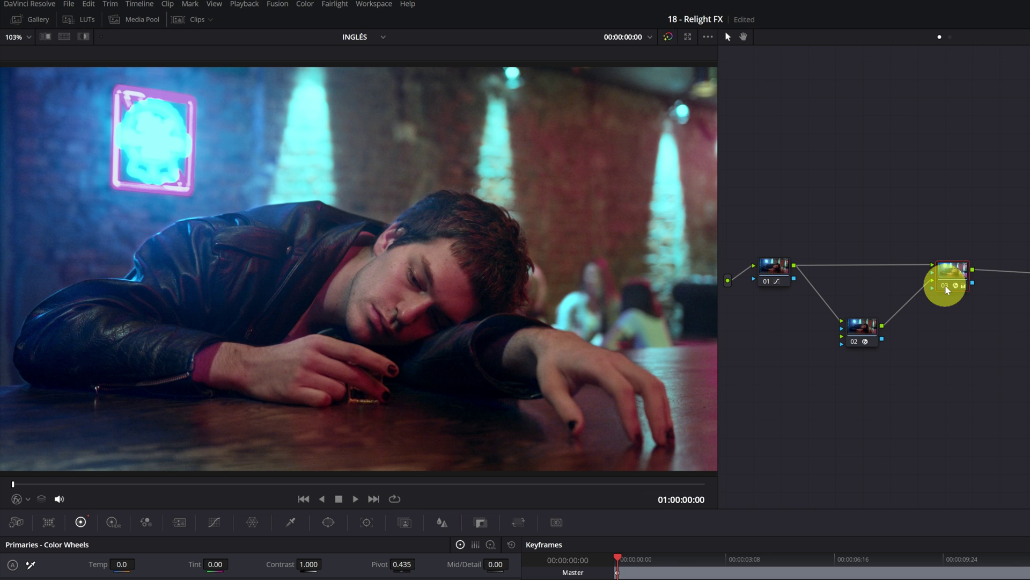
pyautogui.click(946, 287)
pyautogui.click(946, 287)
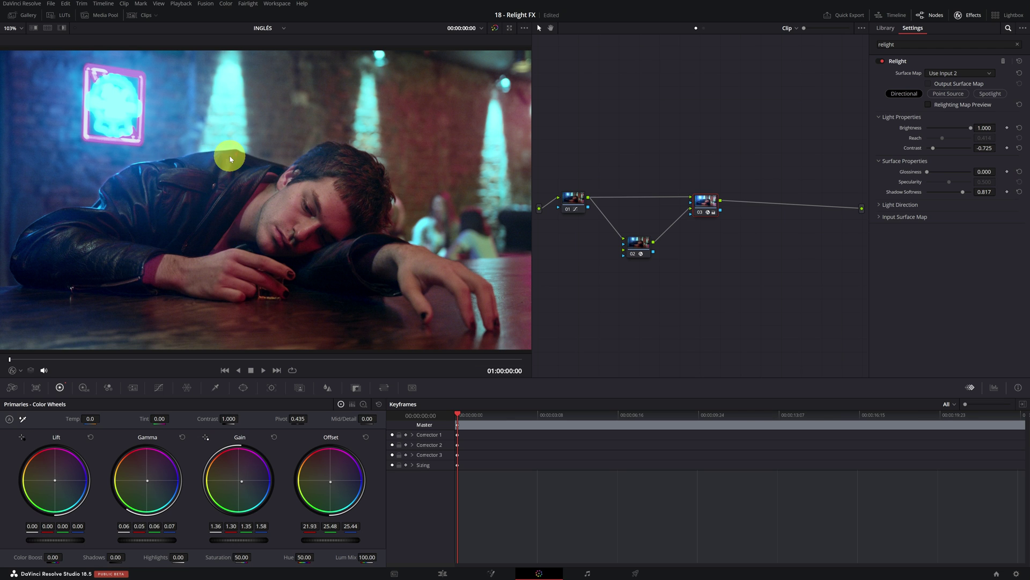
# Step: Add a Circle window to the relit node and stretch it into an ellipse
pyautogui.click(243, 389)
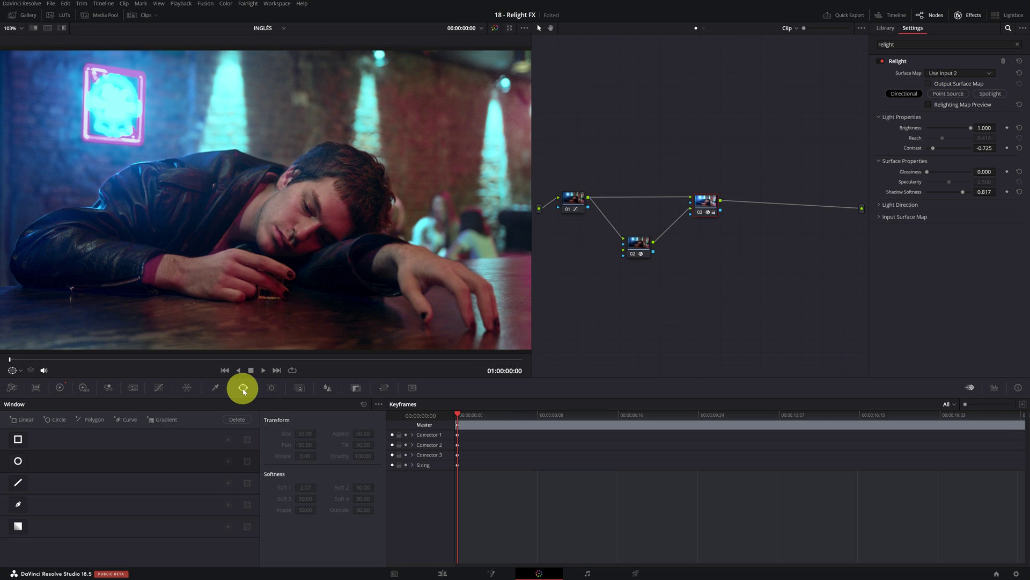
pyautogui.click(17, 463)
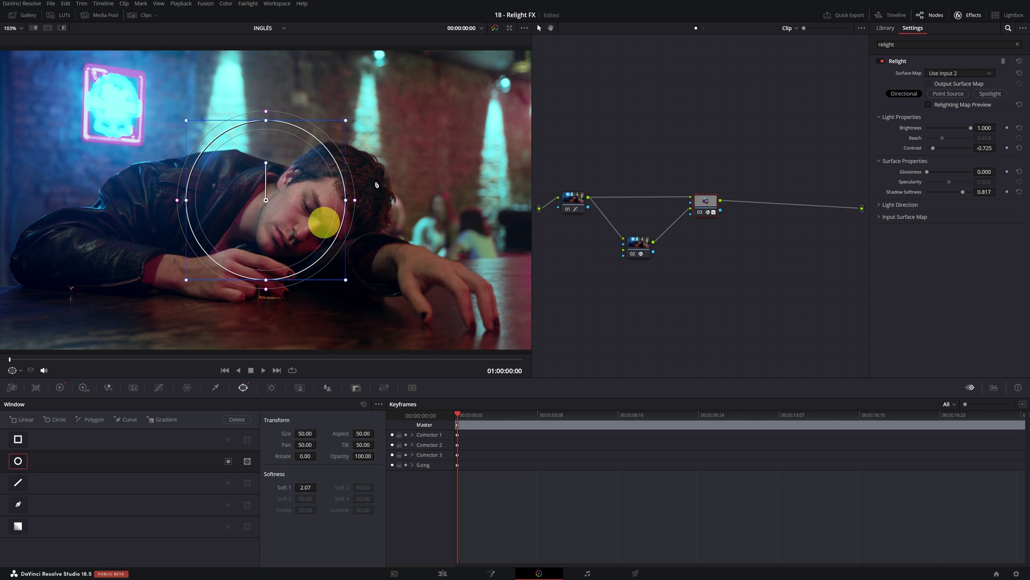
pyautogui.moveTo(359, 203); pyautogui.dragTo(345, 175)
pyautogui.moveTo(267, 124); pyautogui.dragTo(267, 175)
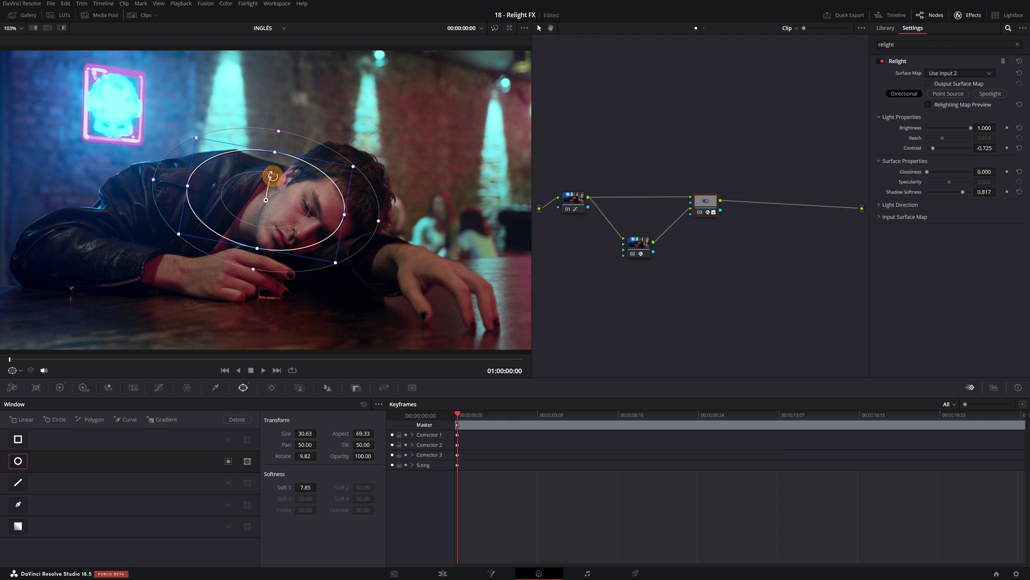
# Step: Rotate, position and soften the ellipse over face and hand, Size 39.92, Aspect 77.84
pyautogui.moveTo(323, 194); pyautogui.dragTo(369, 236)
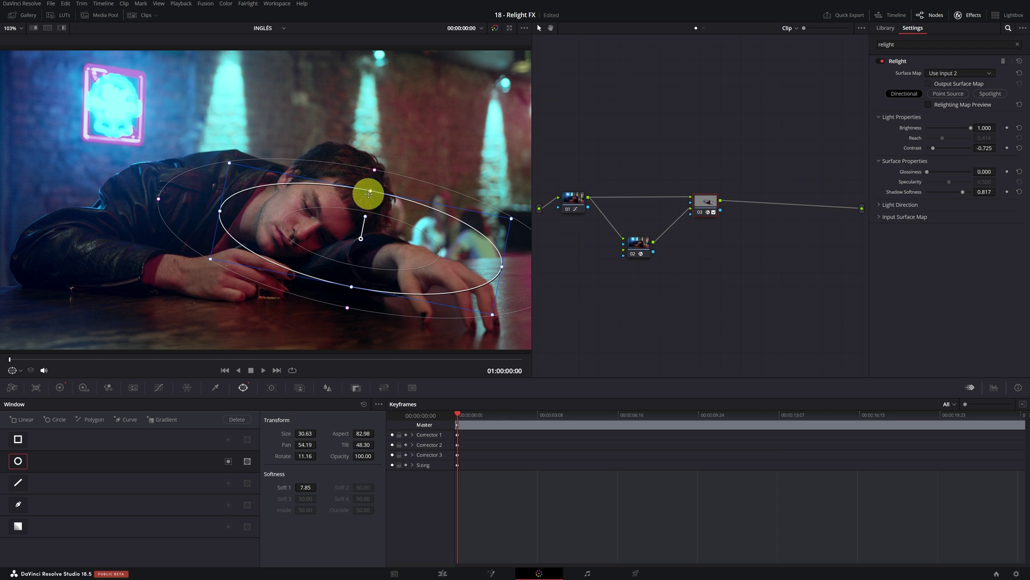
pyautogui.moveTo(368, 193); pyautogui.dragTo(374, 176)
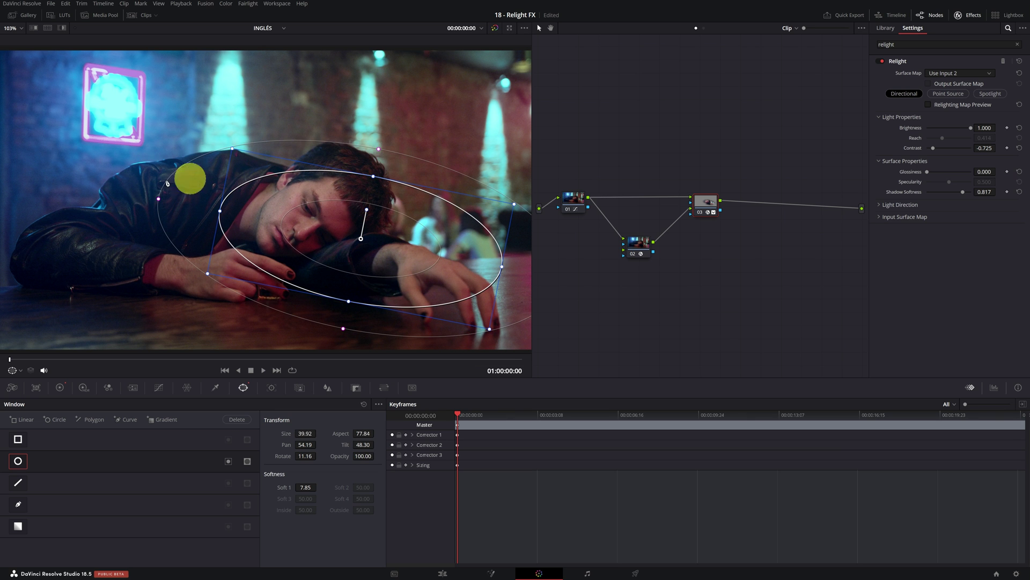
pyautogui.moveTo(158, 199); pyautogui.dragTo(175, 195)
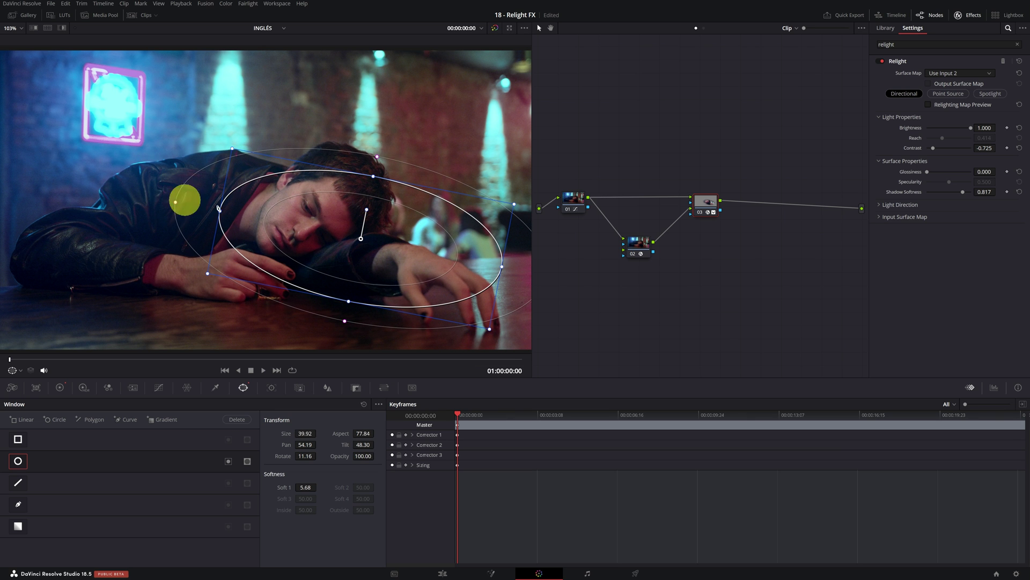
pyautogui.moveTo(363, 233)
pyautogui.mouseDown()
pyautogui.moveTo(370, 214)
pyautogui.moveTo(357, 235)
pyautogui.moveTo(130, 171)
pyautogui.moveTo(393, 232)
pyautogui.moveTo(356, 234)
pyautogui.moveTo(362, 242)
pyautogui.mouseUp()
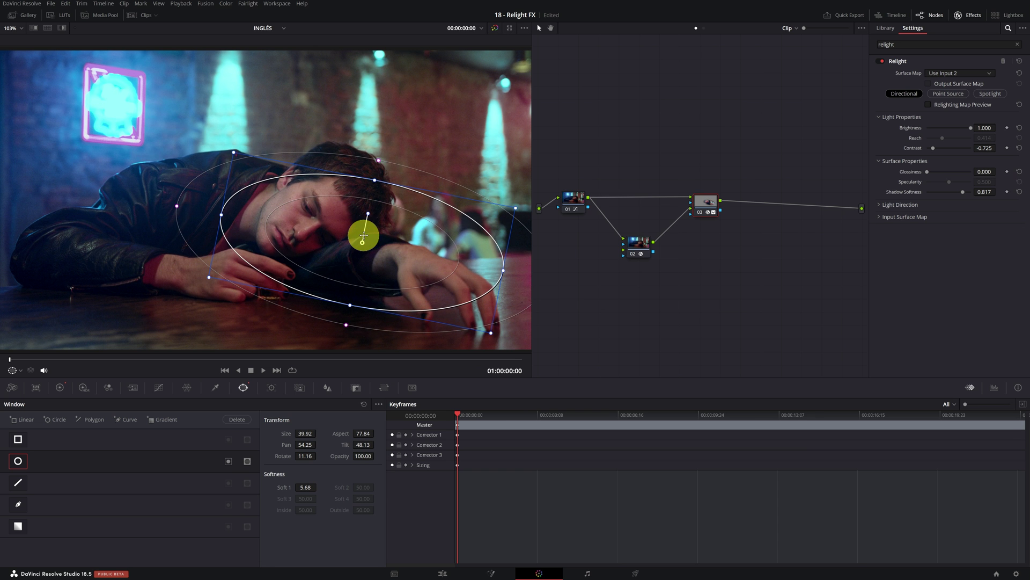